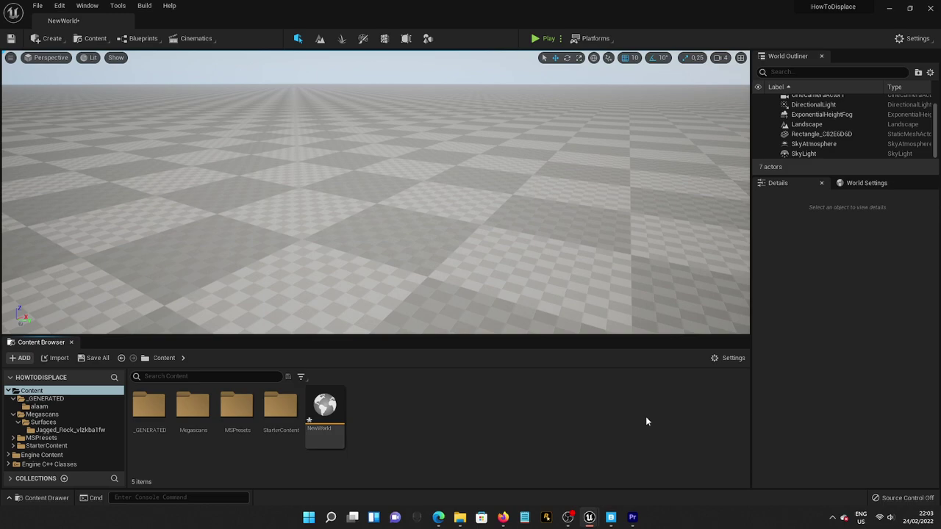
# - Open the project's plugin list and search it for "model"
pyautogui.click(915, 43)
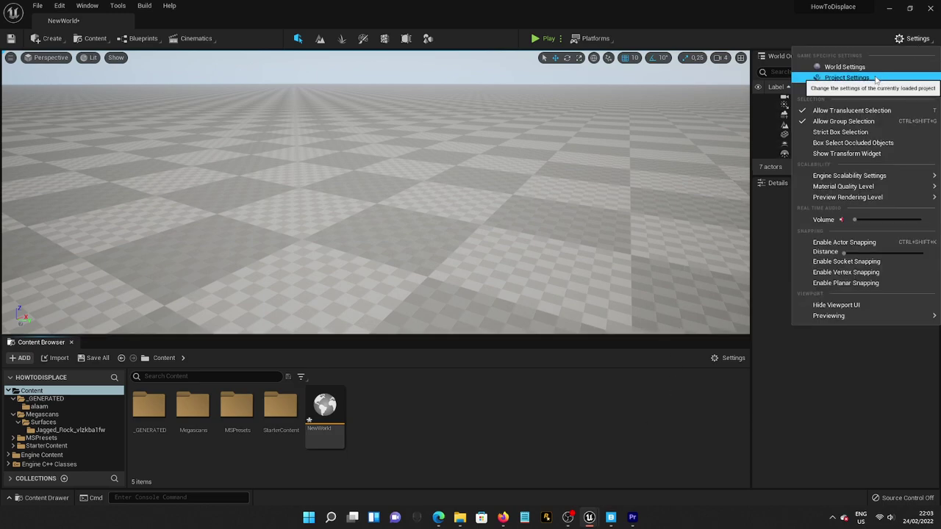
pyautogui.click(838, 89)
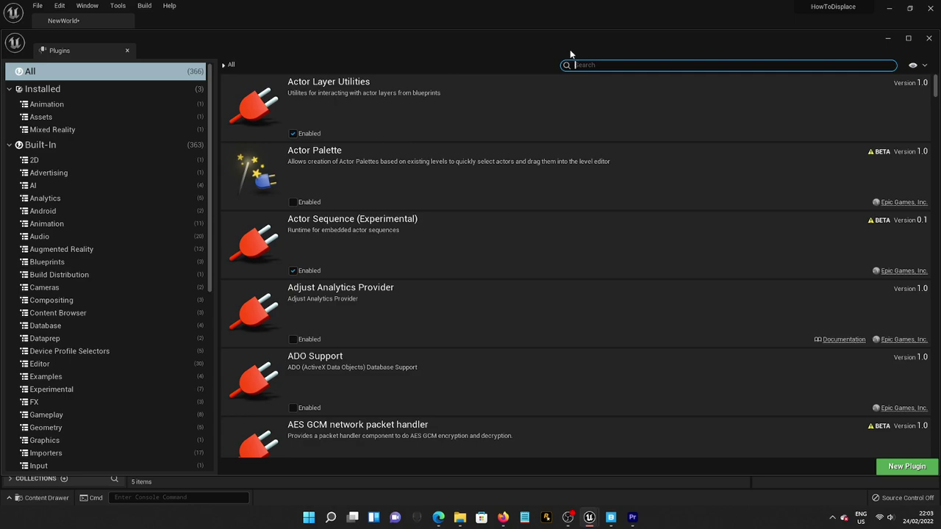
pyautogui.write('model')
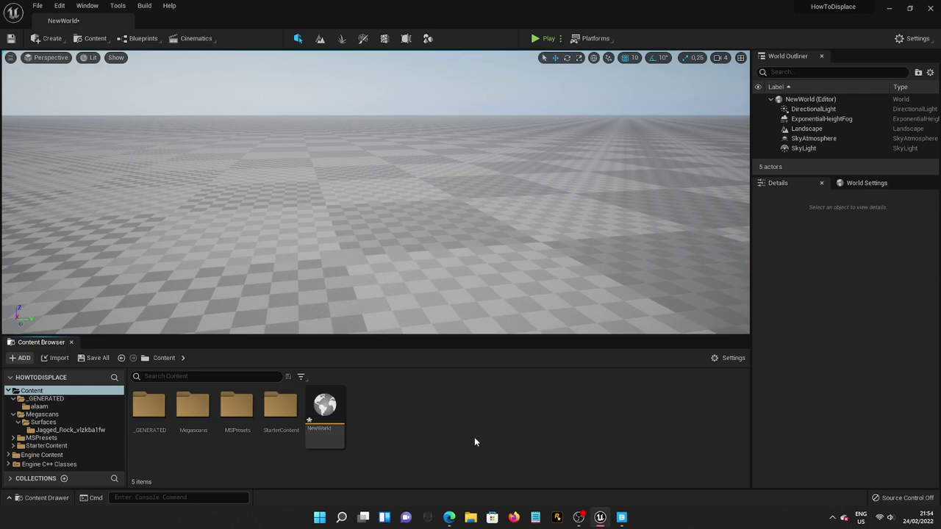
# - Switch to Quixel Bridge, open the Jagged Rock surface from the trending surfaces and keep its resolution at 8K
pyautogui.click(622, 474)
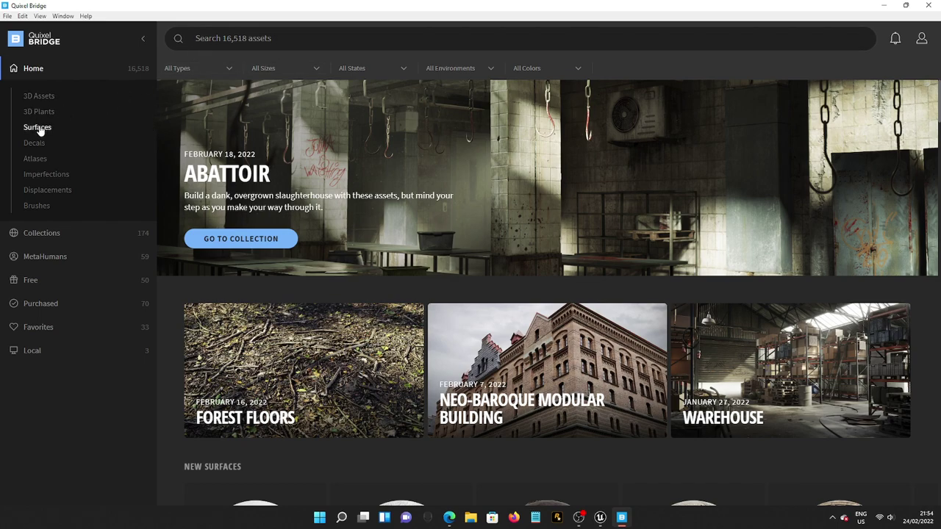
pyautogui.click(108, 135)
pyautogui.scroll(-7, 507, 265)
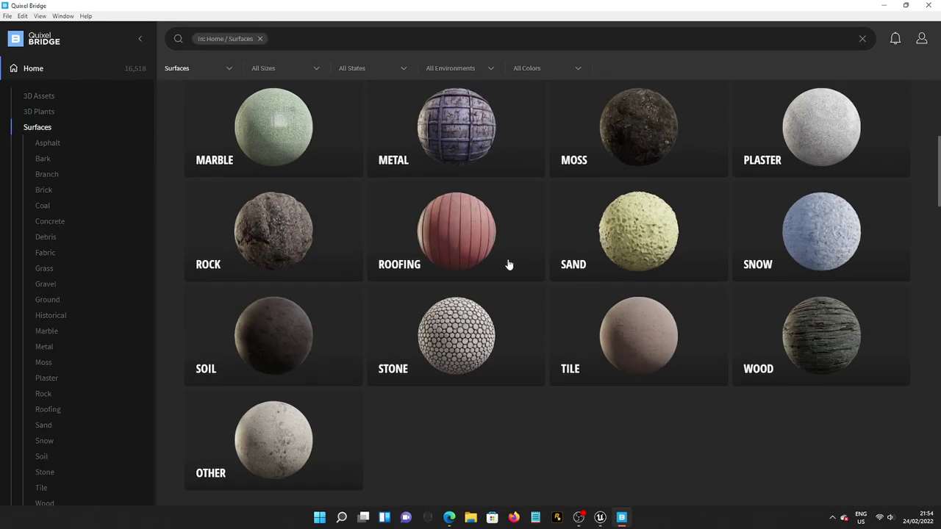
pyautogui.scroll(-1, 507, 265)
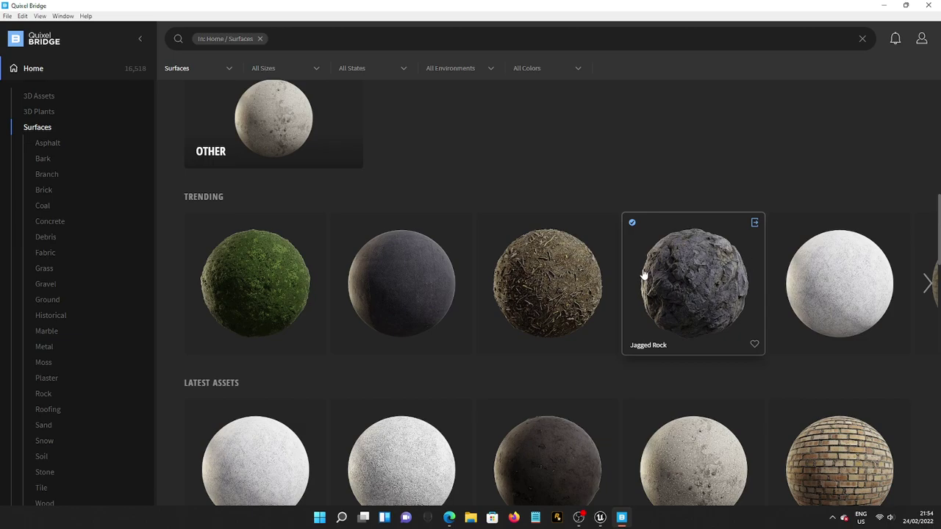
pyautogui.click(679, 261)
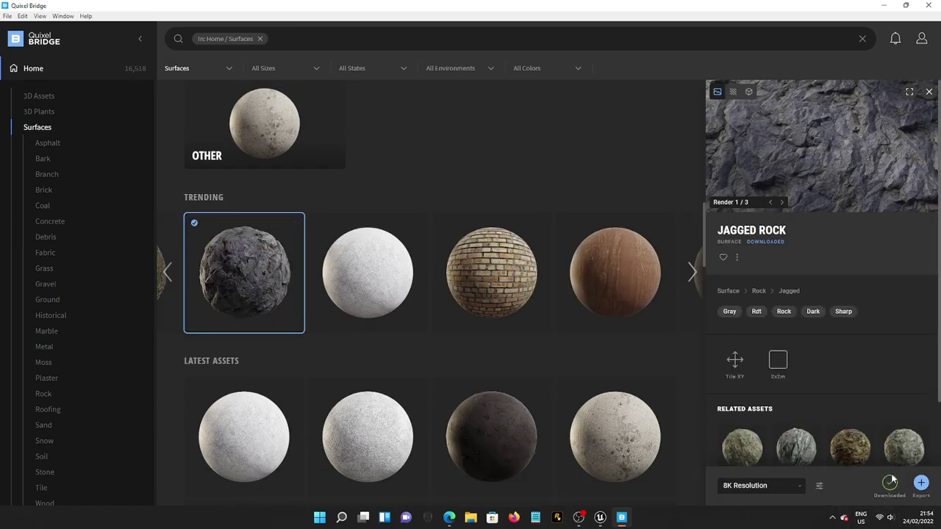
pyautogui.click(798, 490)
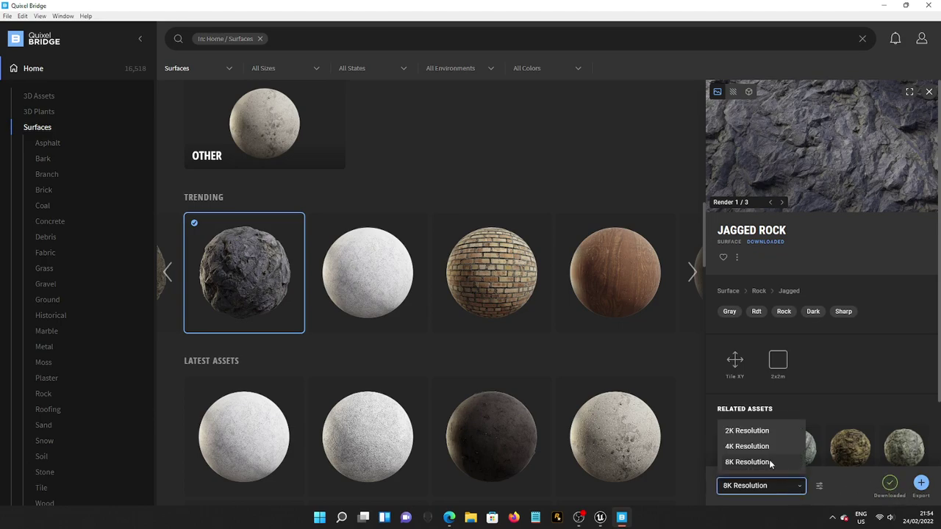
pyautogui.click(640, 360)
# - Open the folder holding the downloaded files of the Jagged Rock surface
pyautogui.click(268, 281)
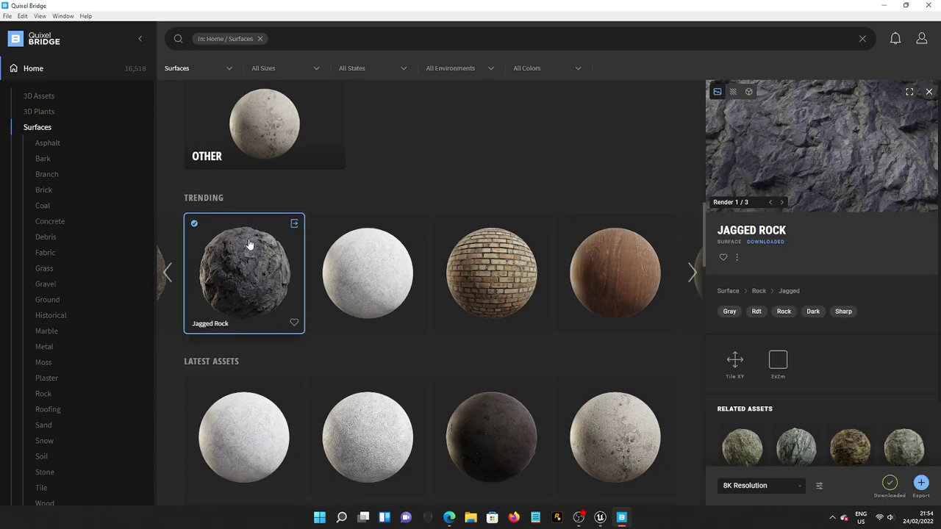
pyautogui.rightClick(250, 245)
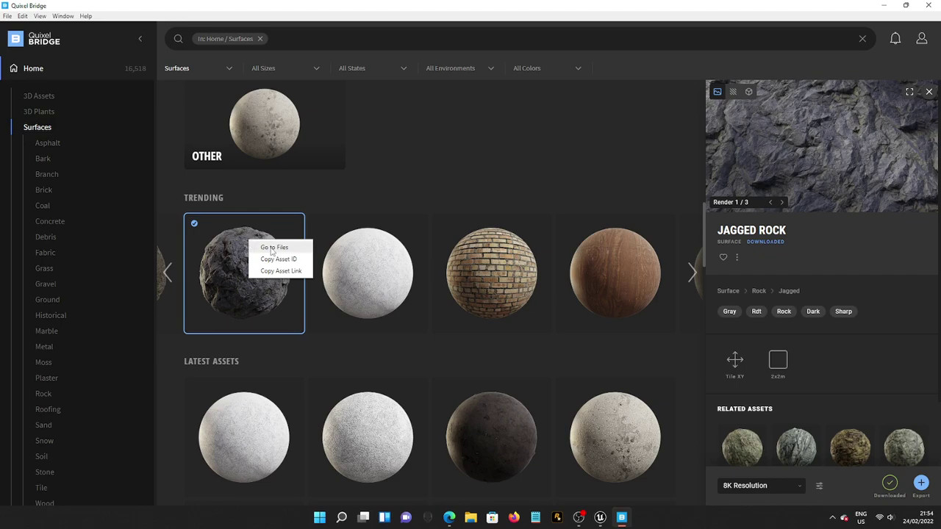
pyautogui.click(272, 247)
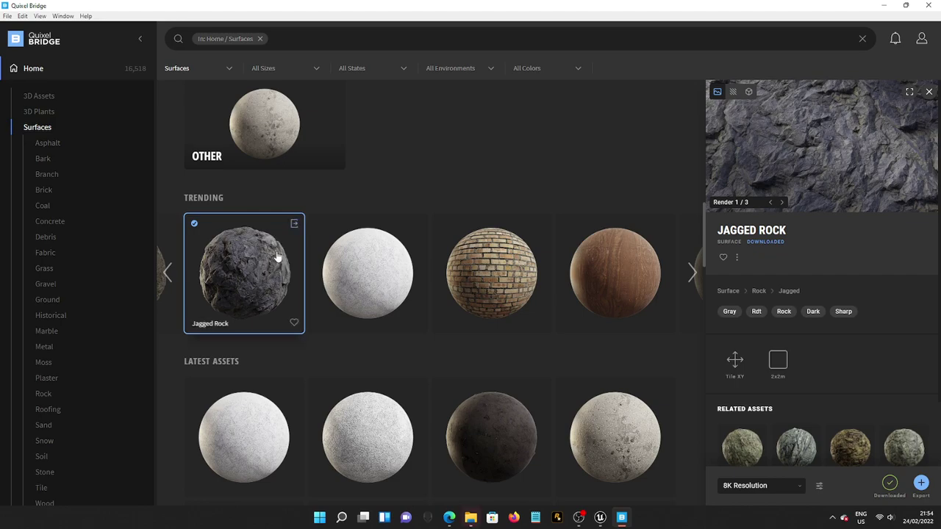
pyautogui.click(470, 517)
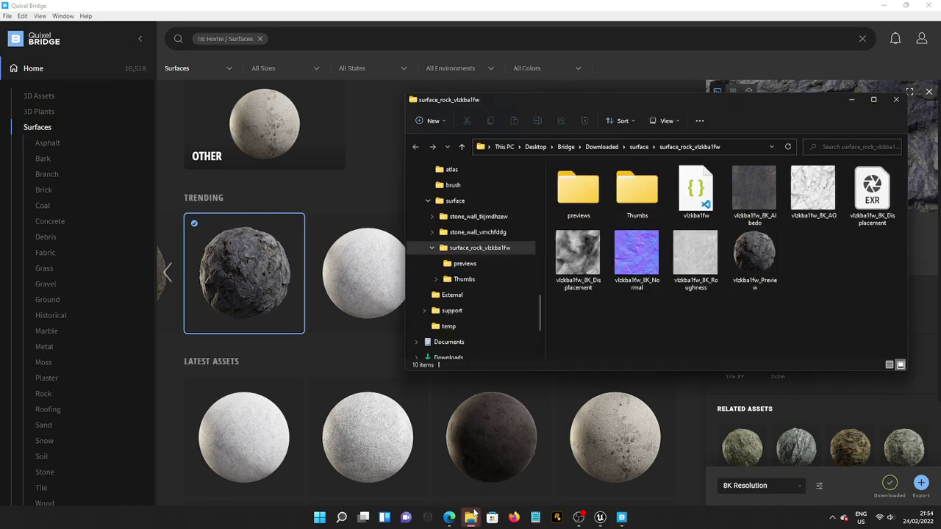
# - Import the grayscale vlzkba1fw_8K_Displacement image into the Content folder of the Unreal project
pyautogui.click(881, 5)
pyautogui.moveTo(593, 258); pyautogui.dragTo(436, 417)
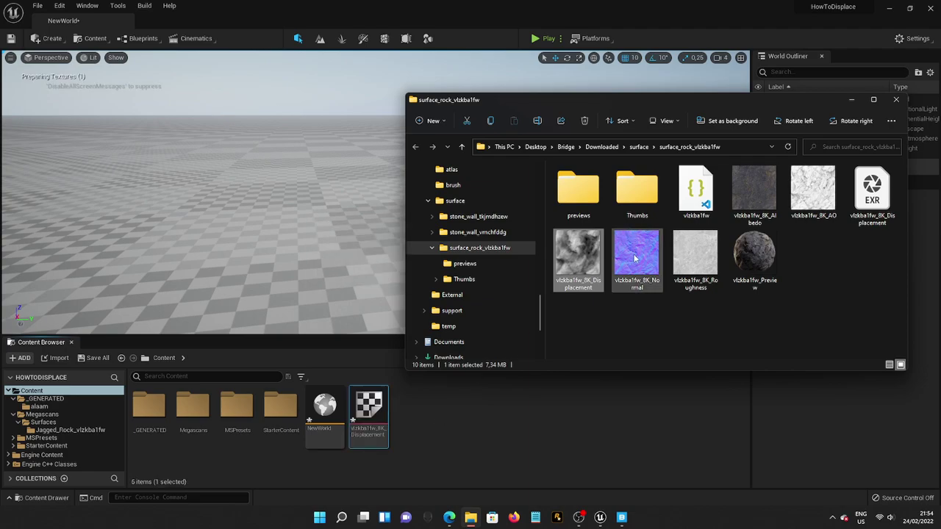
pyautogui.click(850, 101)
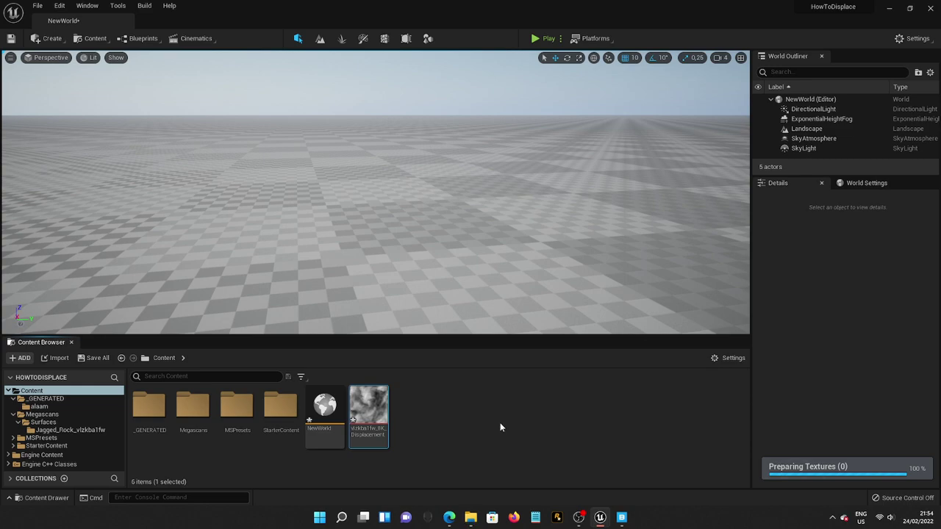
# - Open the Bridge built into Unreal and copy the Jagged Rock asset ID from the standalone Quixel Bridge
pyautogui.rightClick(462, 435)
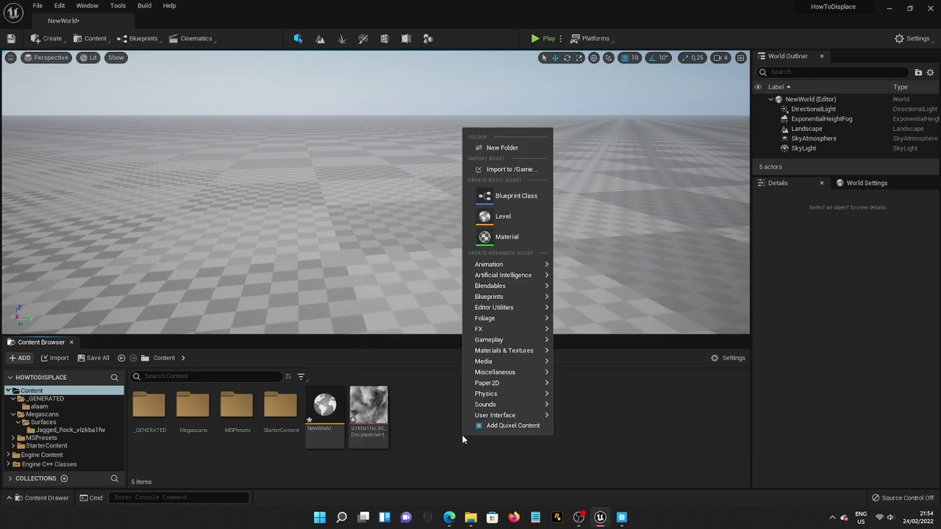
pyautogui.click(495, 429)
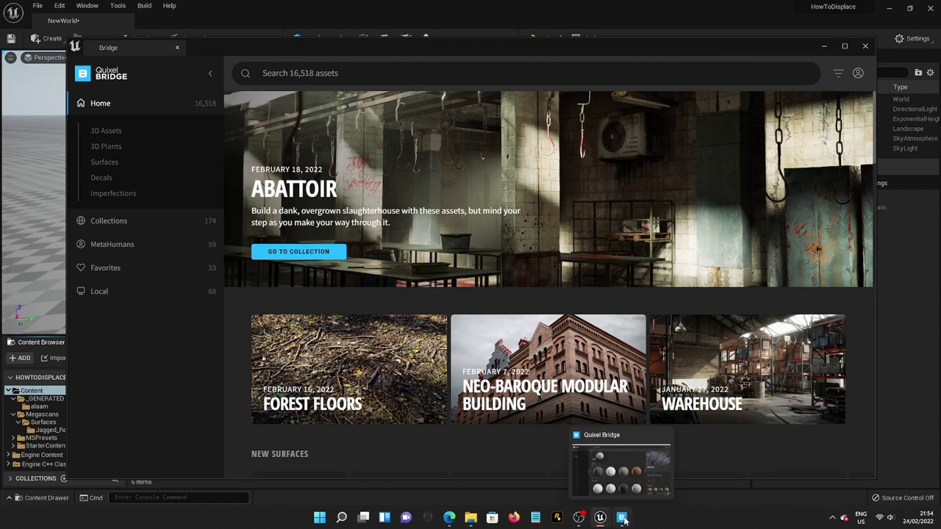
pyautogui.click(622, 518)
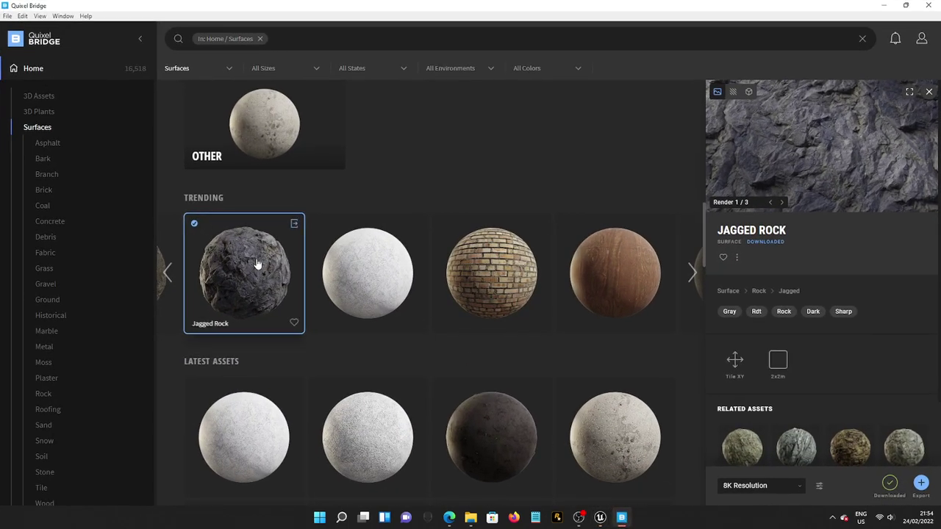
pyautogui.rightClick(244, 251)
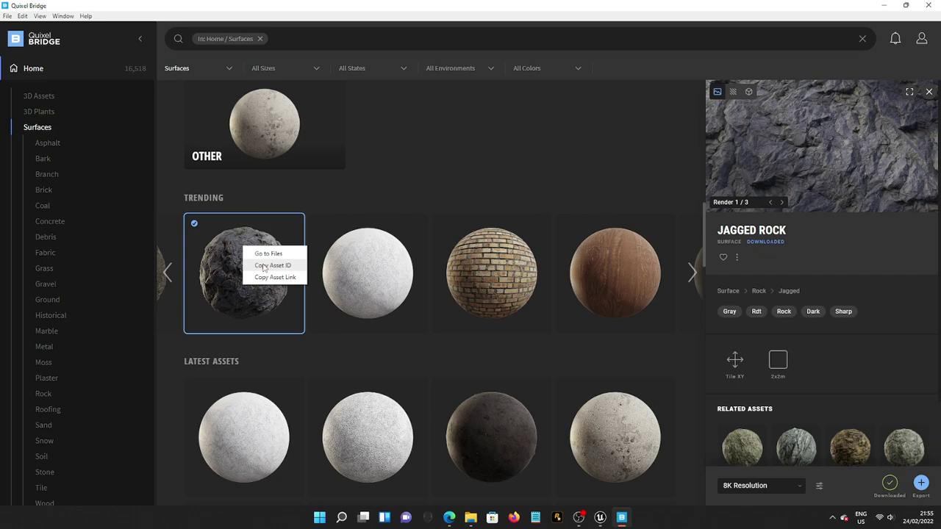
pyautogui.click(269, 267)
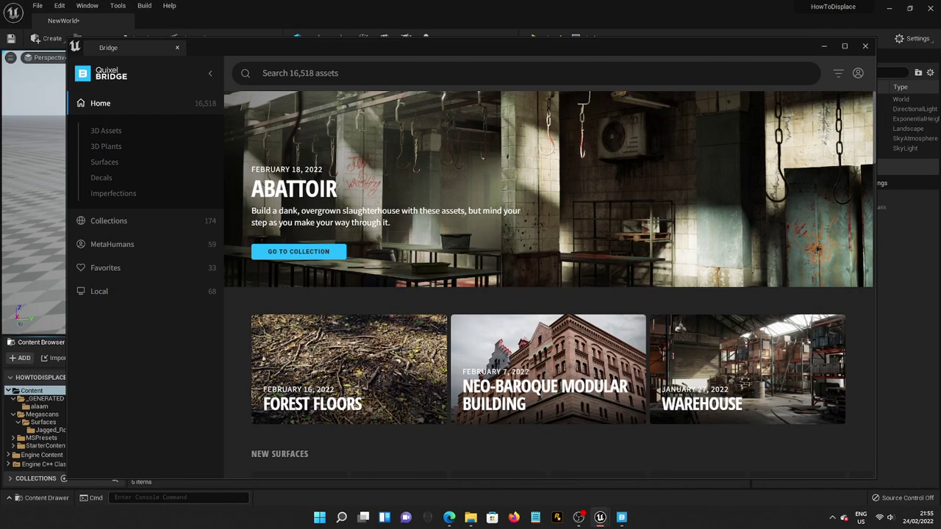
# - Search the built-in Bridge for vlzkba1fw and open Jagged Rock, keeping Highest Quality, then put the Bridge window away
pyautogui.click(300, 73)
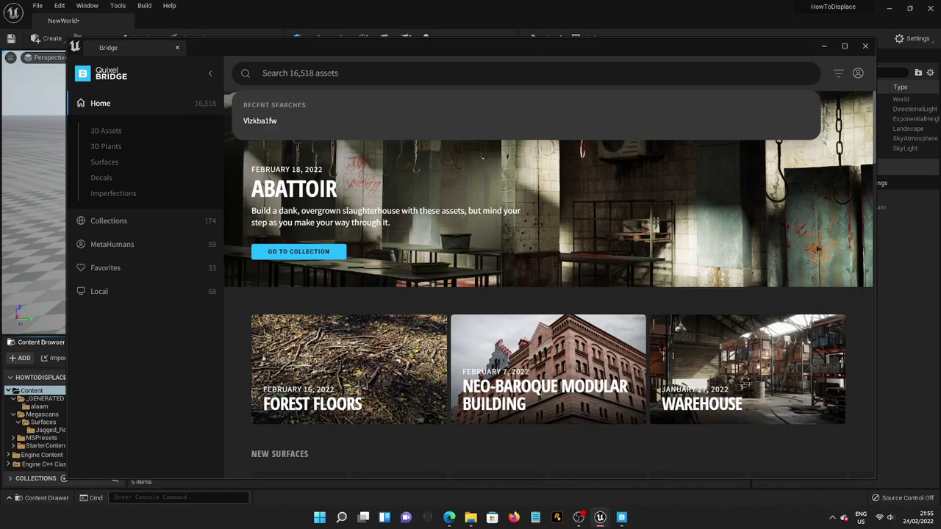
pyautogui.write('vlzkba1fw')
pyautogui.press('Return')
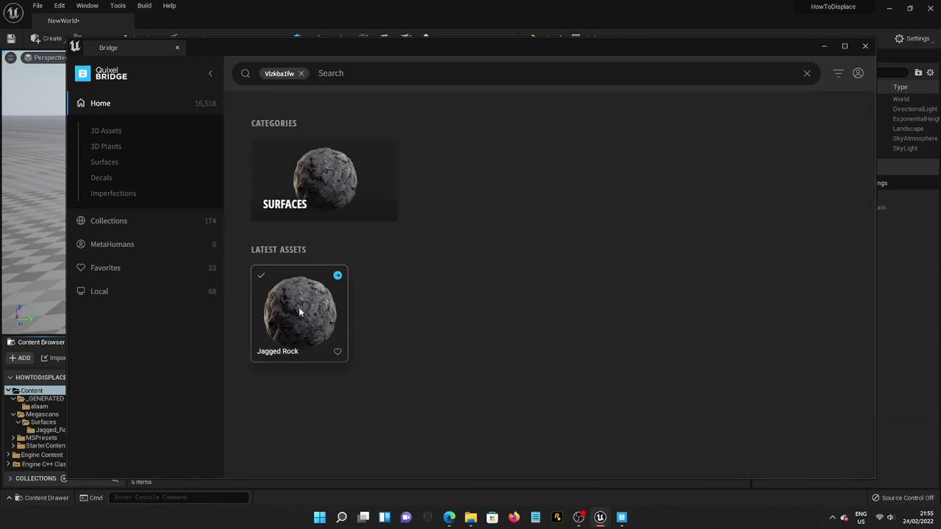
pyautogui.click(300, 313)
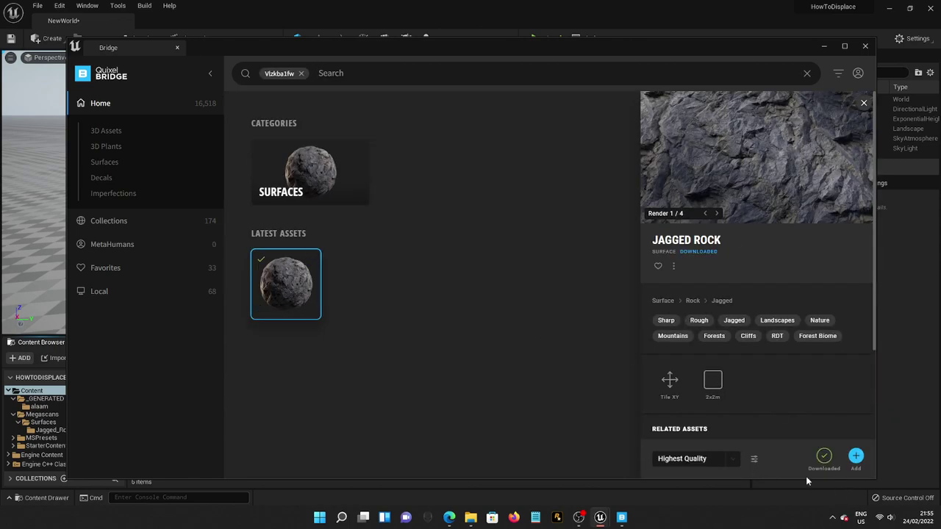
pyautogui.click(718, 458)
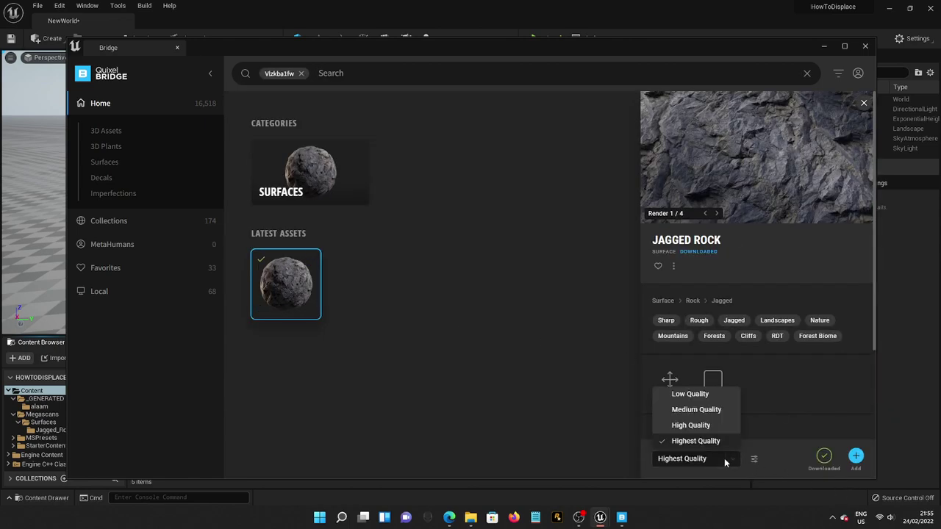
pyautogui.click(729, 461)
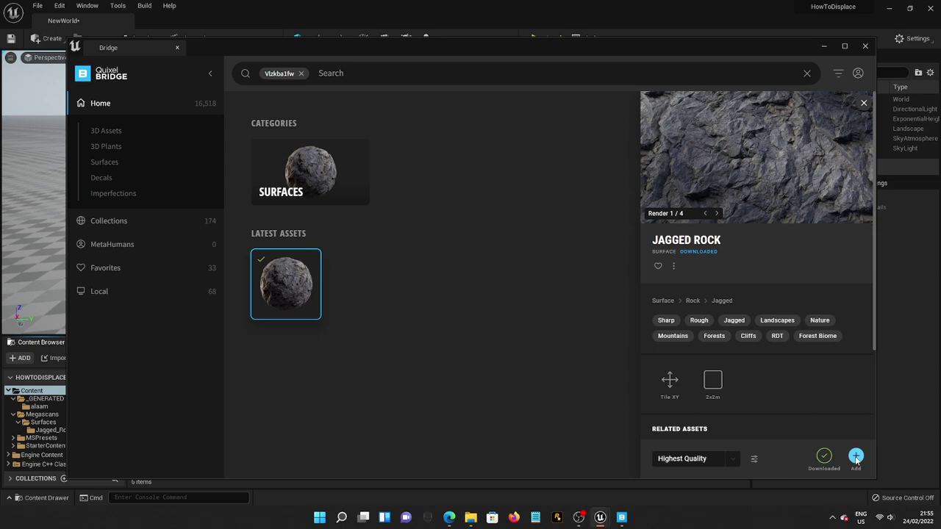
pyautogui.click(824, 46)
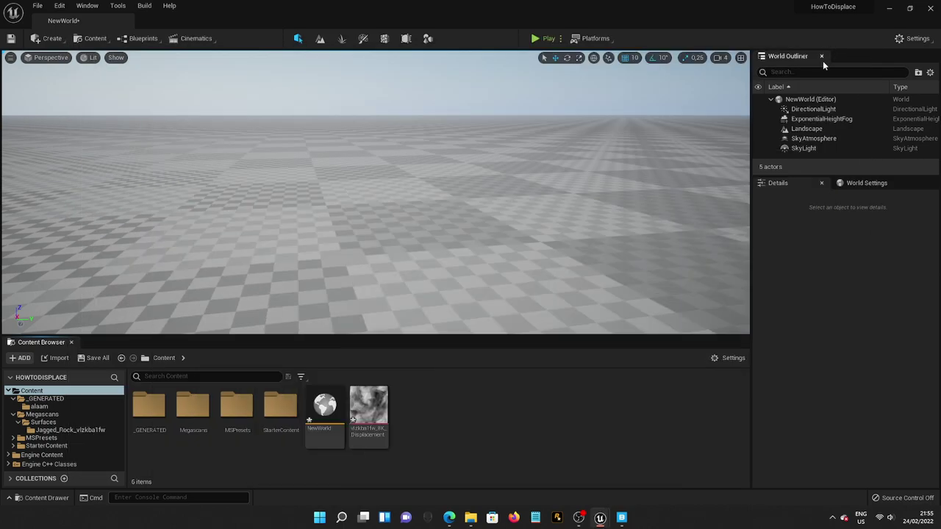
# - Create a 100 by 100 rectangle mesh on the landscape with the modeling tools
pyautogui.click(429, 39)
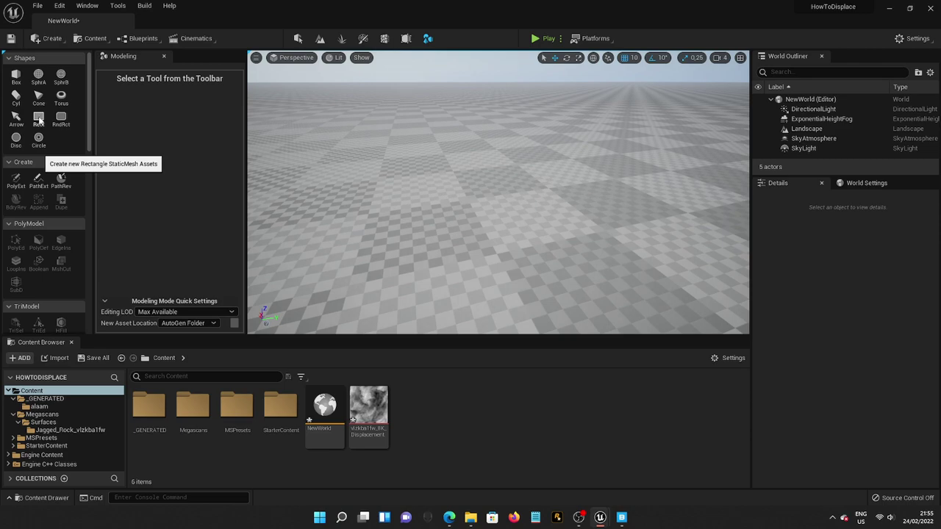
pyautogui.click(39, 119)
pyautogui.click(431, 220)
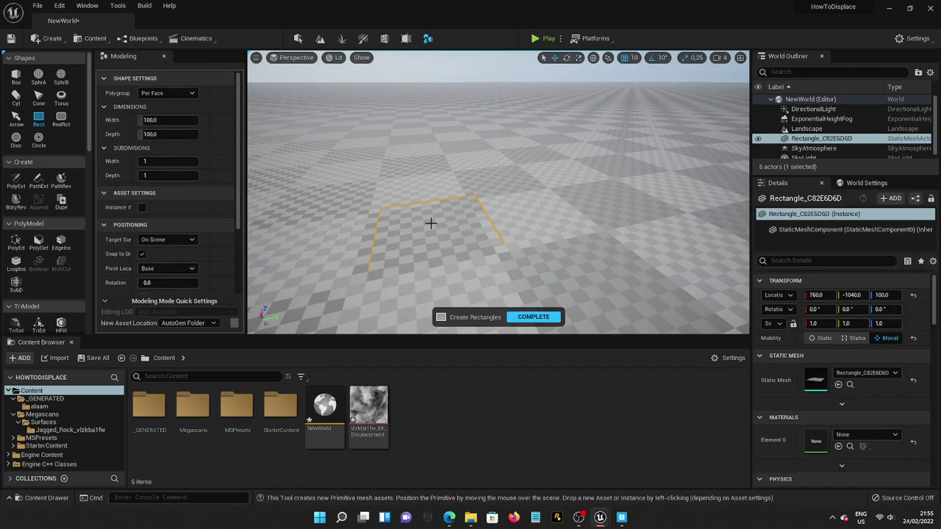
pyautogui.click(545, 317)
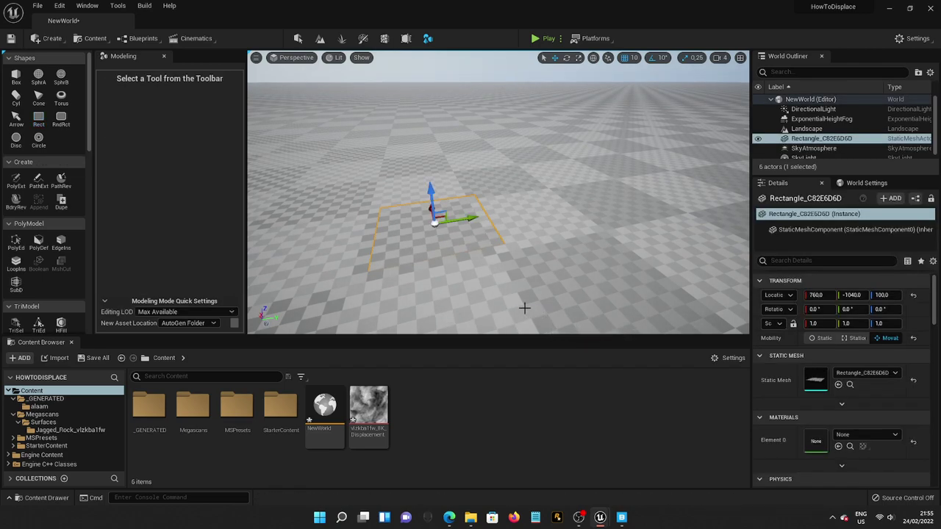
# - Raise the rectangle above the landscape to a Z location of 140
pyautogui.scroll(2, 439, 210)
pyautogui.moveTo(439, 210); pyautogui.dragTo(433, 163)
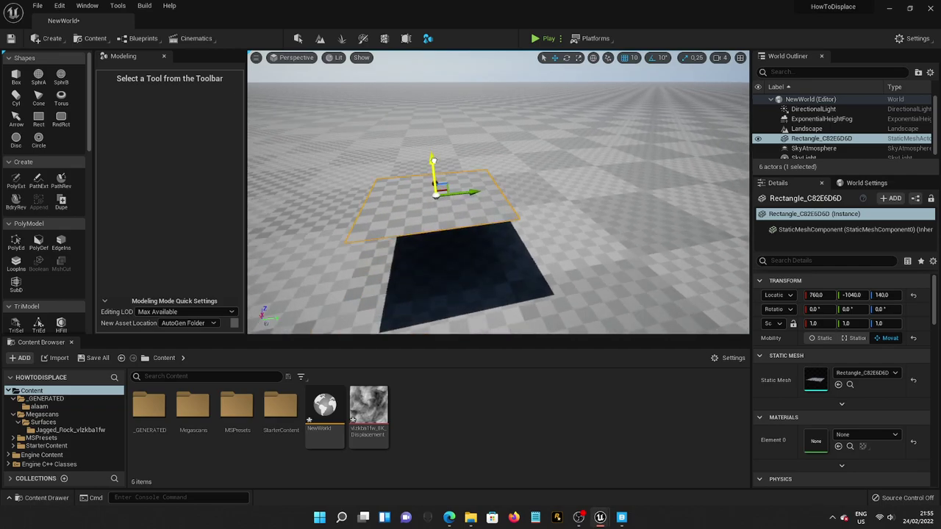
pyautogui.moveTo(434, 162); pyautogui.dragTo(410, 164, button='right')
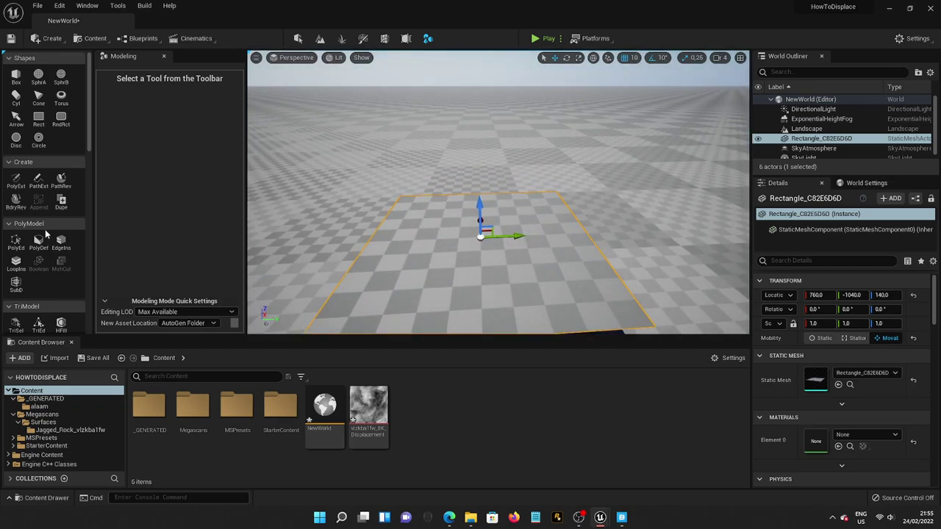
# - Apply the MI_Jagged_Rock material instance from the Megascans Surfaces folder to the rectangle
pyautogui.scroll(-6, 45, 234)
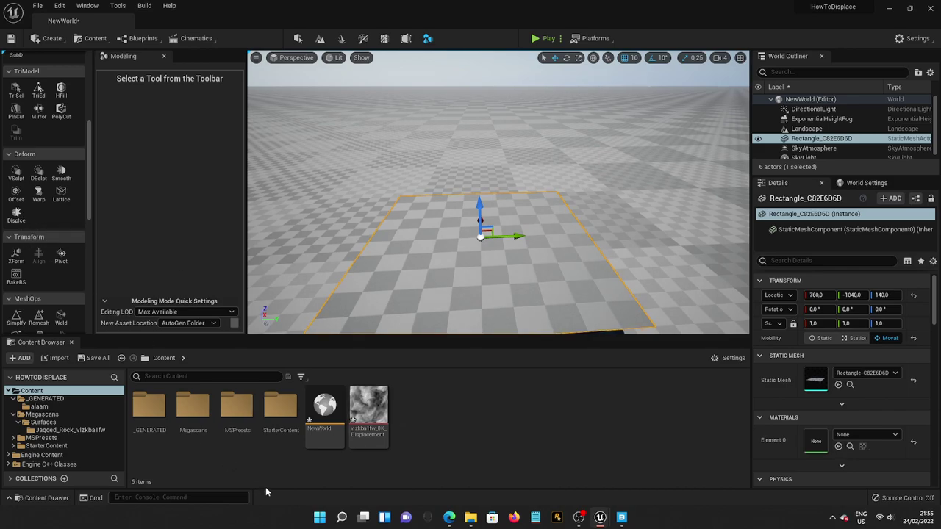
pyautogui.click(42, 414)
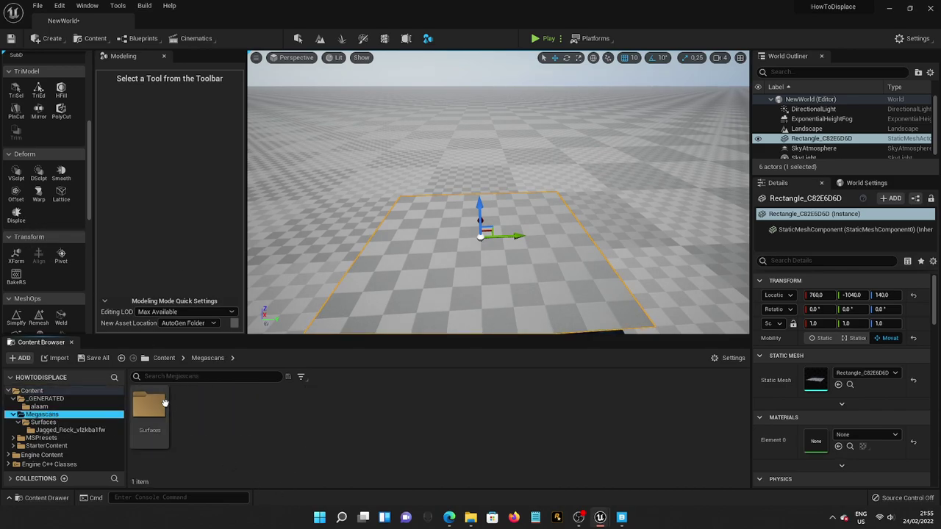
pyautogui.doubleClick(162, 403)
pyautogui.doubleClick(161, 403)
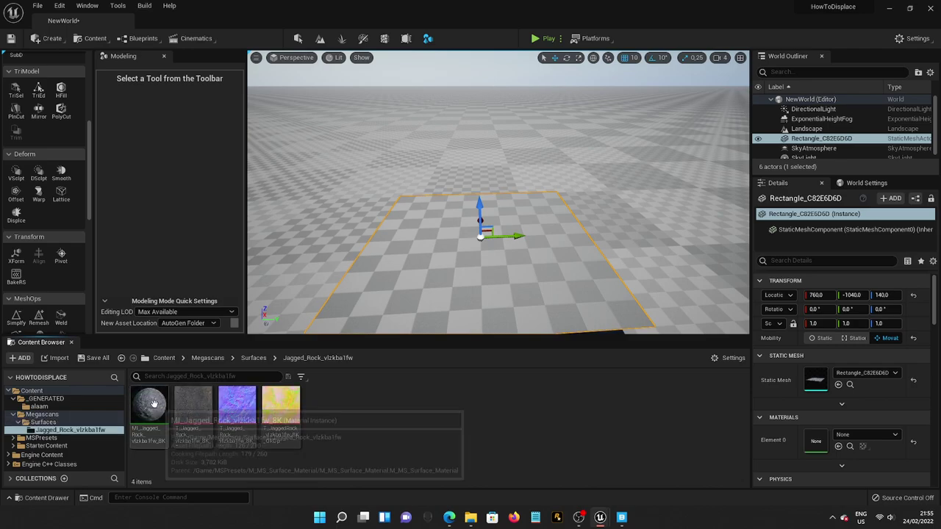
pyautogui.moveTo(150, 406); pyautogui.dragTo(463, 286)
# - Start a Displace on the rectangle using a Texture2D Map, with displace intensity 3 and 8 subdivisions
pyautogui.moveTo(468, 298)
pyautogui.mouseDown(button='right')
pyautogui.moveTo(449, 323)
pyautogui.moveTo(470, 276)
pyautogui.moveTo(468, 293)
pyautogui.mouseUp(button='right')
pyautogui.scroll(-2, 62, 244)
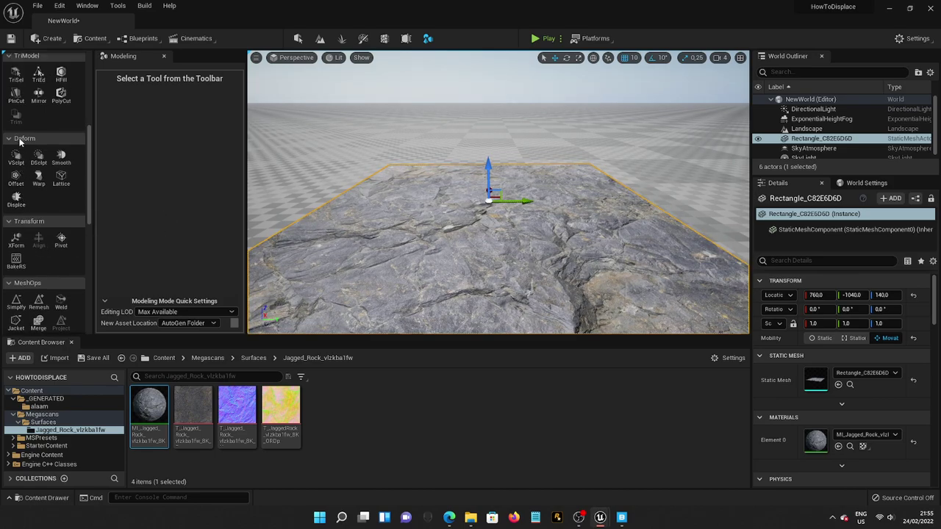
pyautogui.click(16, 198)
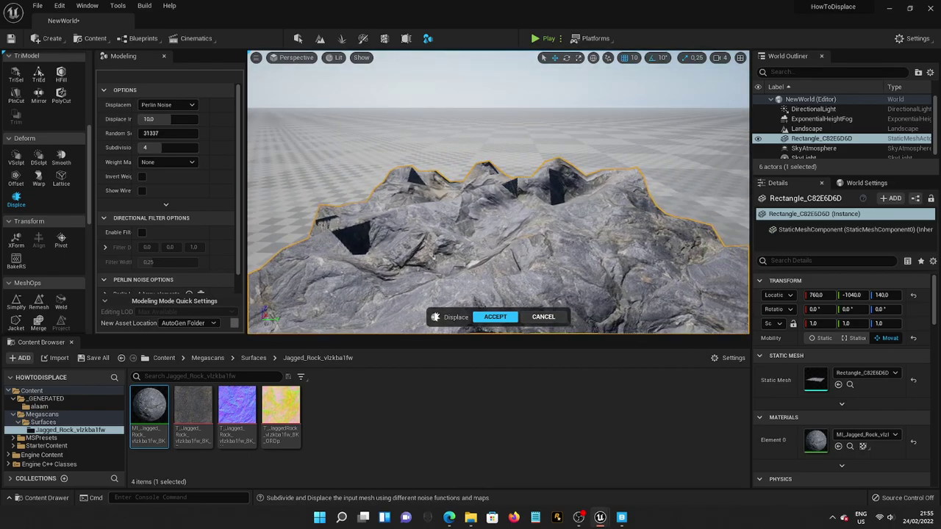
pyautogui.click(189, 106)
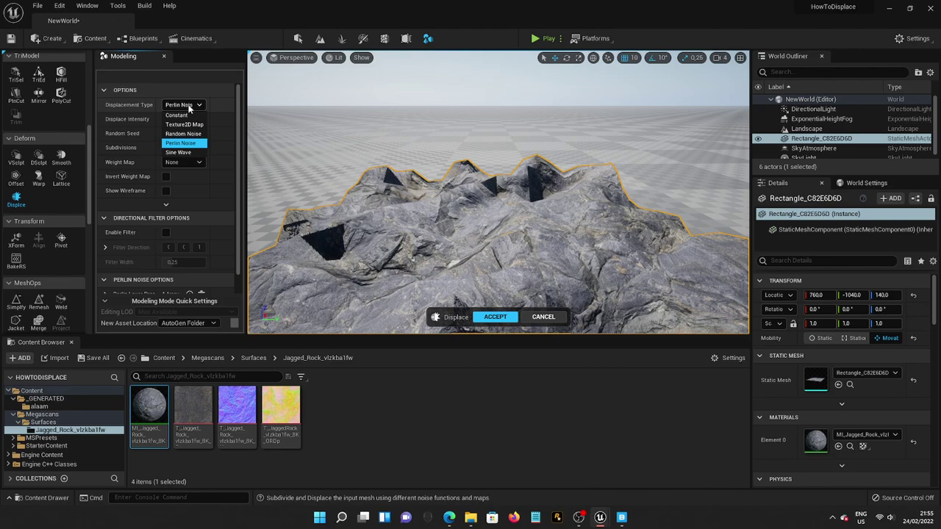
pyautogui.click(197, 122)
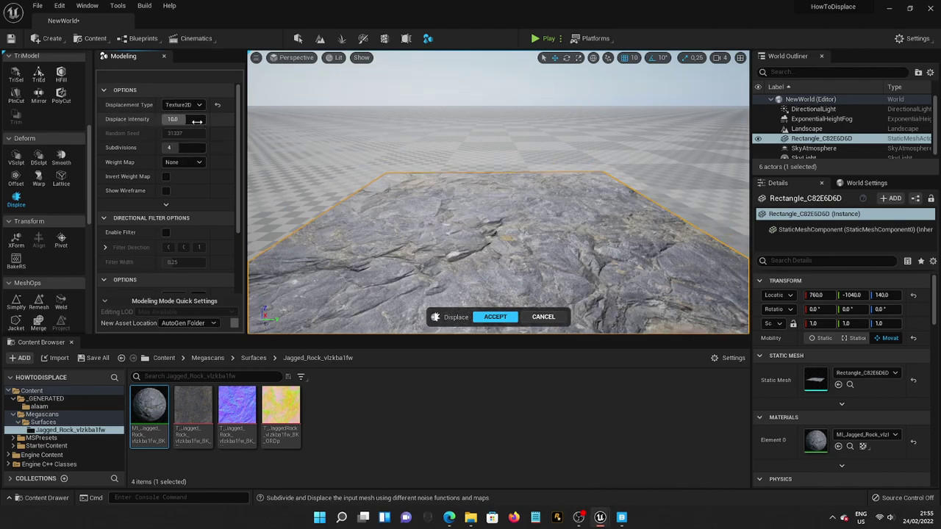
pyautogui.click(197, 119)
pyautogui.press('Return')
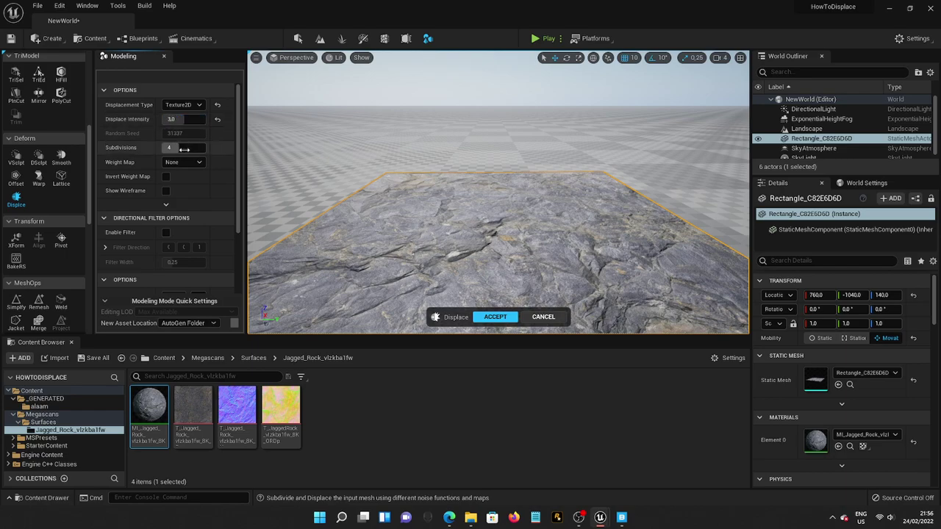
pyautogui.click(184, 148)
pyautogui.press('Return')
# - Assign the vlzkba1fw_8K_Displacement texture from the Content folder as the displacement map
pyautogui.scroll(-3, 140, 222)
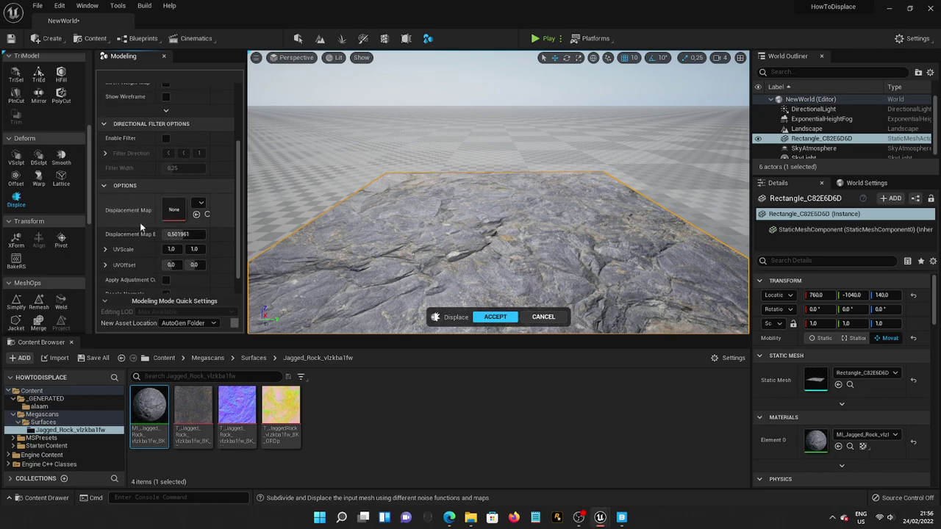
pyautogui.click(164, 358)
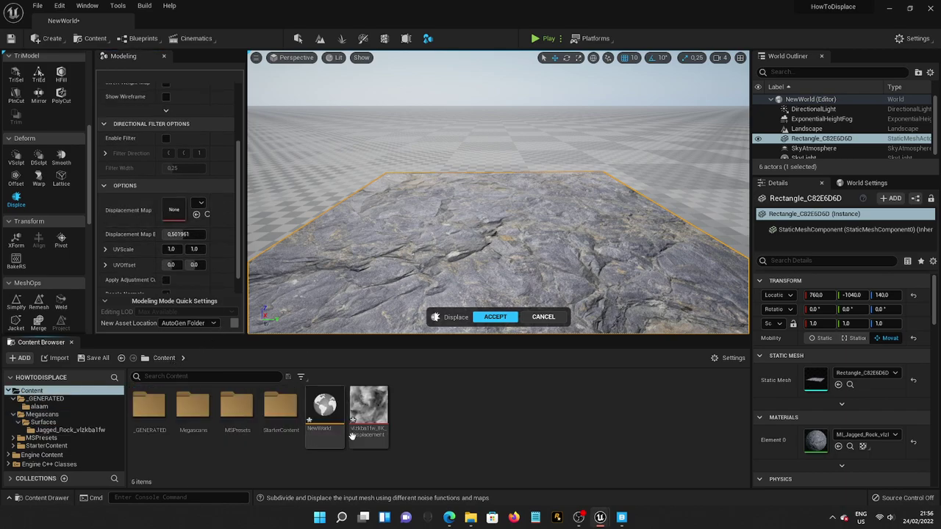
pyautogui.moveTo(353, 434); pyautogui.dragTo(176, 213)
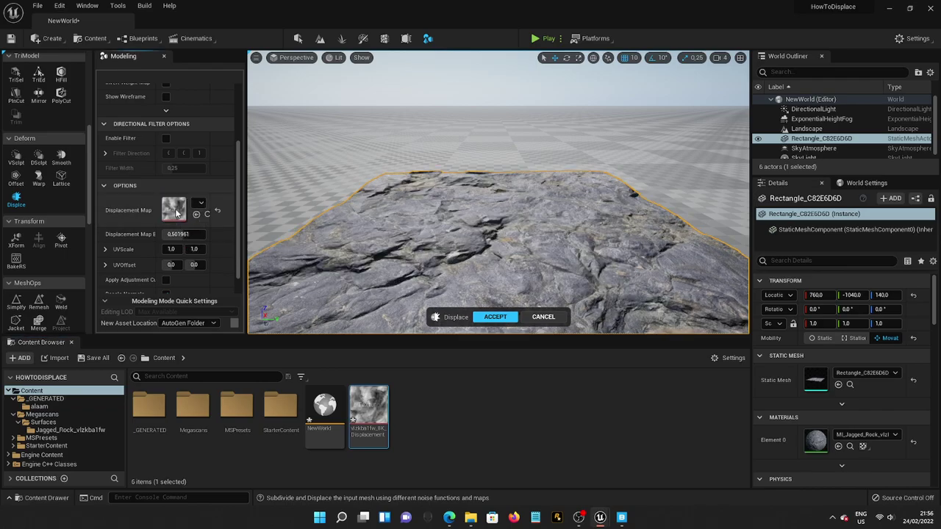
# - Inspect the displaced rock surface up close and set the displace intensity to 5
pyautogui.press('s')
pyautogui.moveTo(474, 236); pyautogui.dragTo(468, 209, button='right')
pyautogui.press('w')
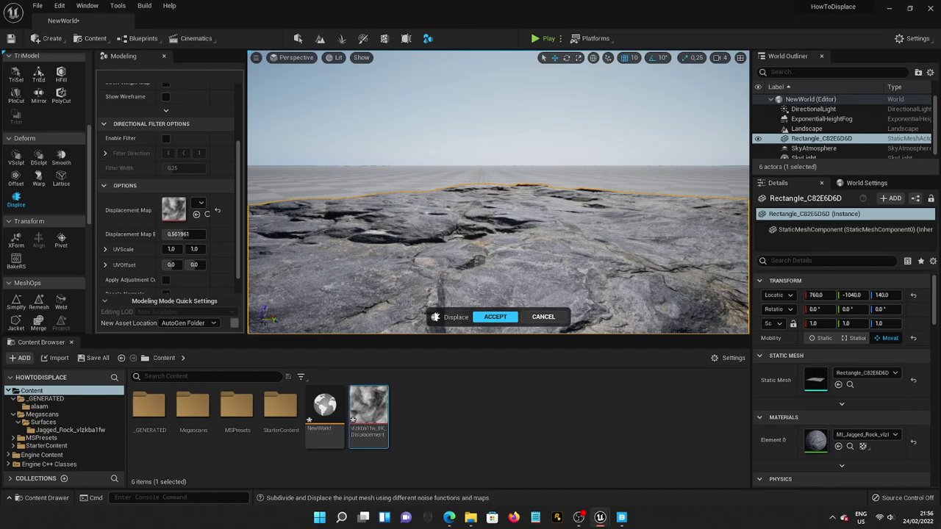
pyautogui.moveTo(507, 250); pyautogui.dragTo(508, 275, button='right')
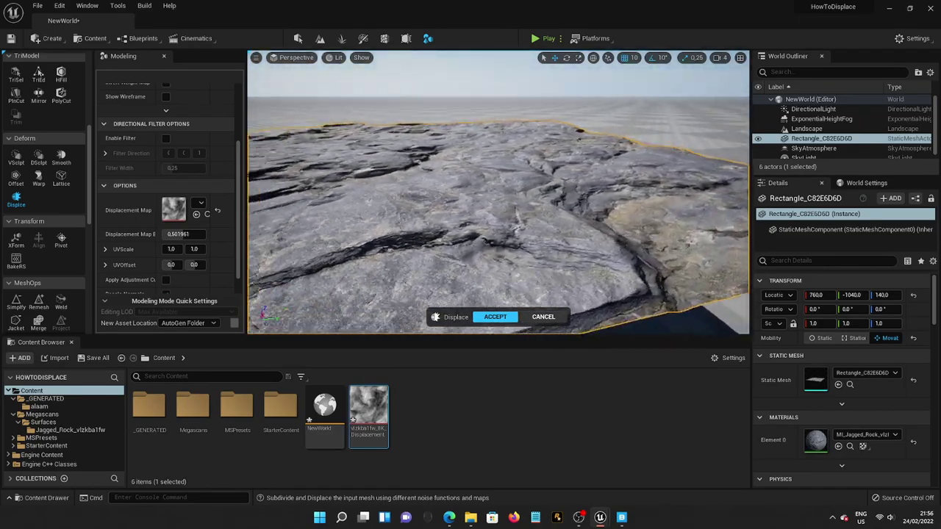
pyautogui.moveTo(375, 279)
pyautogui.mouseDown(button='right')
pyautogui.moveTo(375, 251)
pyautogui.moveTo(373, 276)
pyautogui.mouseUp(button='right')
pyautogui.press('s')
pyautogui.scroll(3, 145, 138)
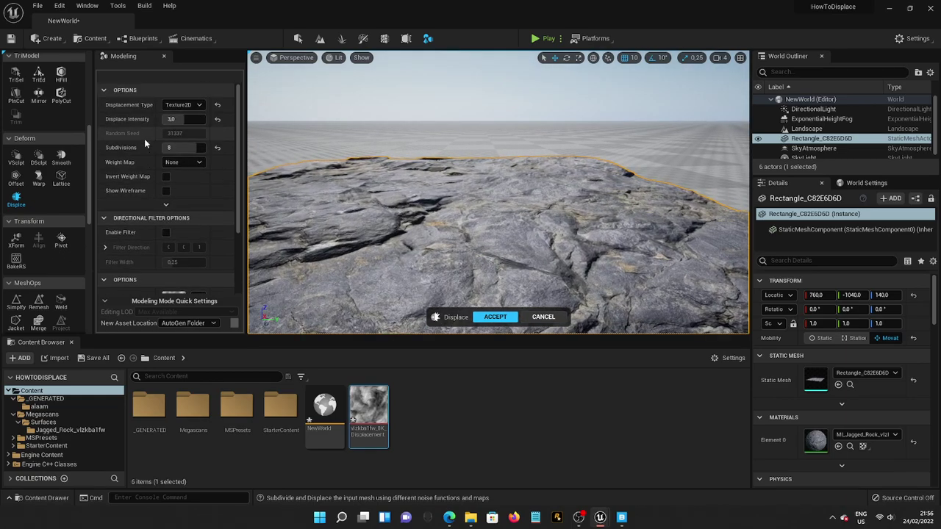
pyautogui.click(188, 122)
pyautogui.press('Return')
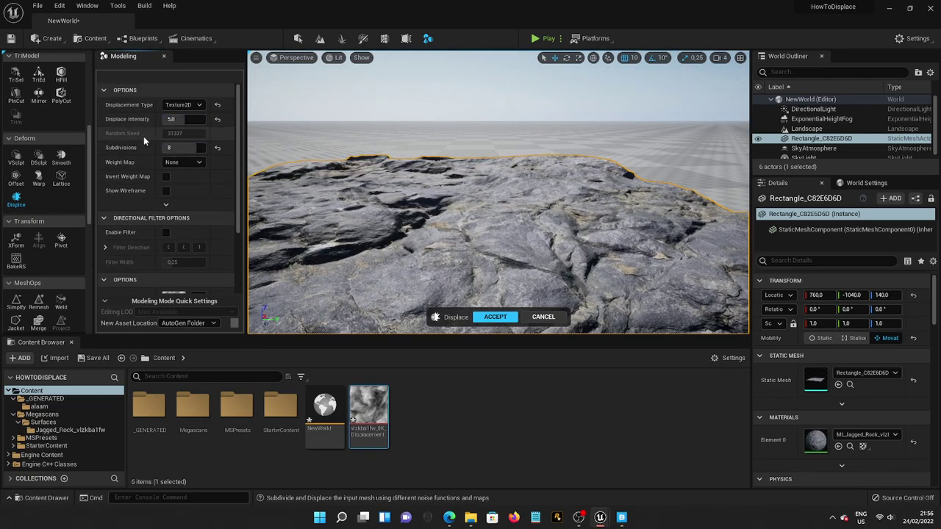
# - Set the displace intensity to 4 and accept the displacement of the rectangle
pyautogui.moveTo(461, 223); pyautogui.dragTo(537, 229, button='right')
pyautogui.moveTo(448, 239); pyautogui.dragTo(449, 228, button='right')
pyautogui.click(184, 120)
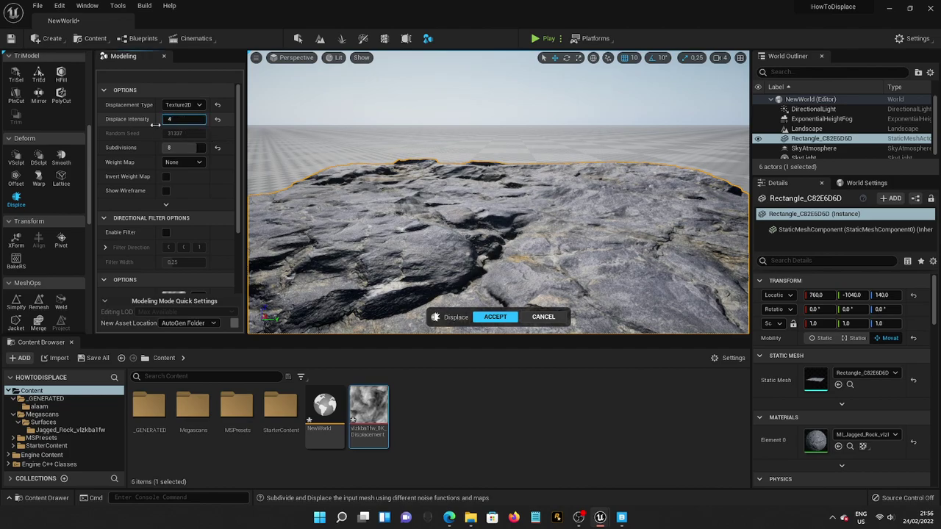
pyautogui.press('Return')
pyautogui.moveTo(508, 272); pyautogui.dragTo(522, 294, button='right')
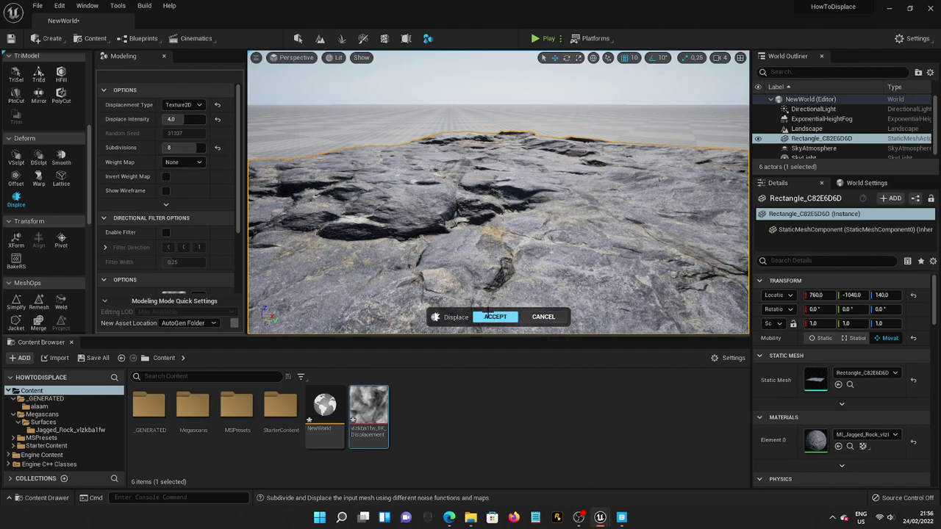
pyautogui.scroll(-3, 154, 222)
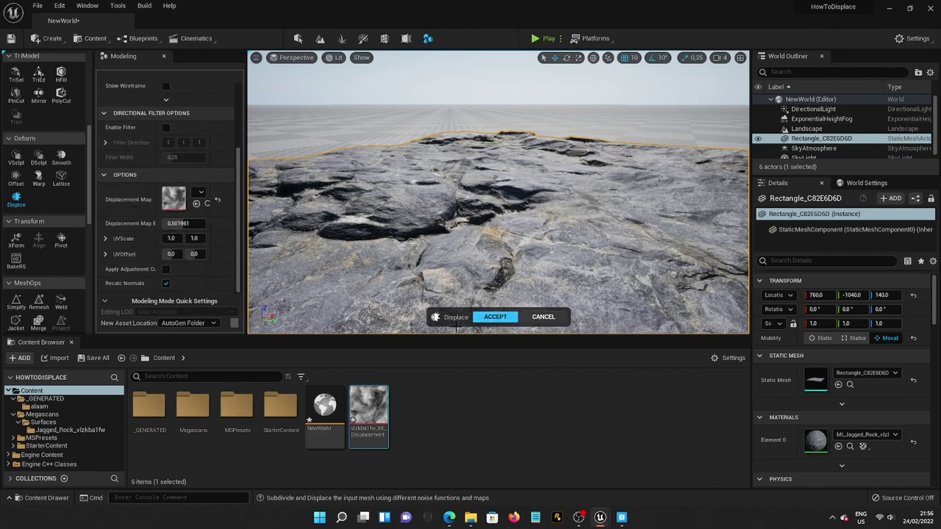
pyautogui.press('Return')
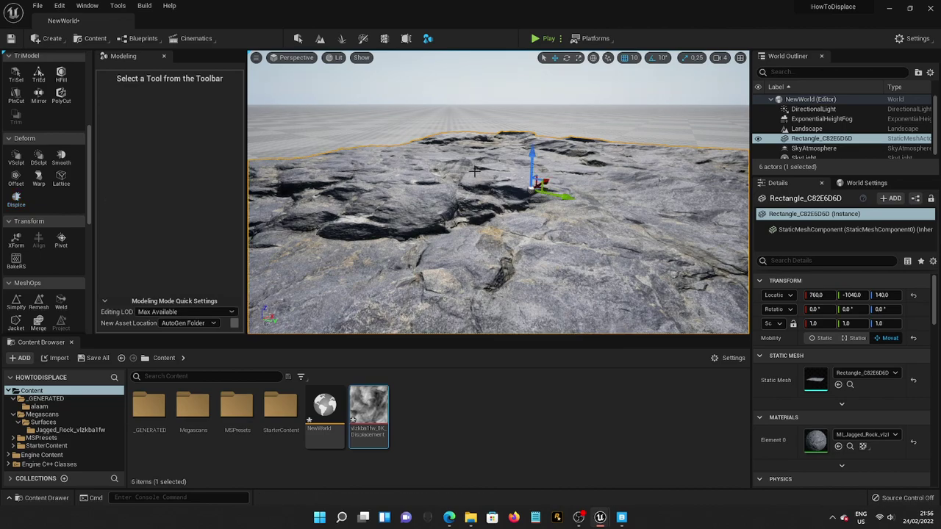
# - Simplify the displaced rectangle mesh to a target percentage of 50 and accept the result
pyautogui.scroll(-2, 49, 270)
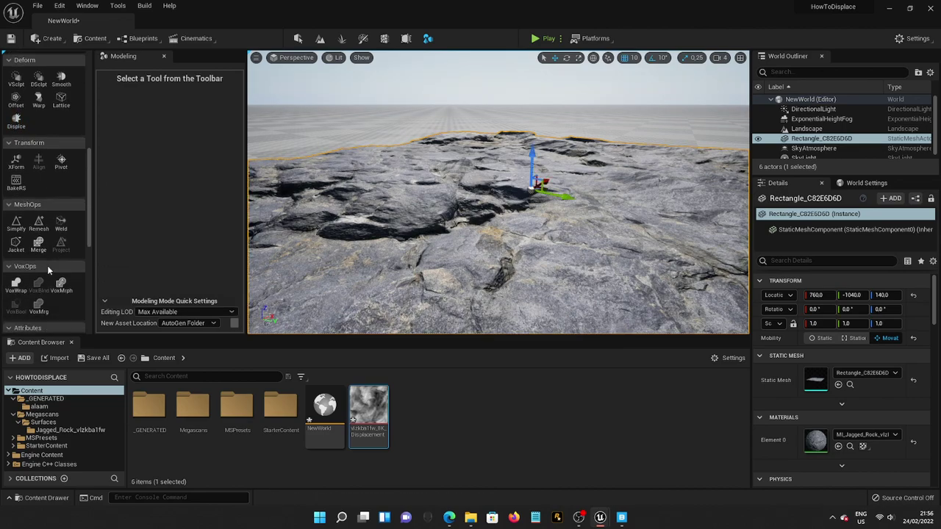
pyautogui.click(17, 222)
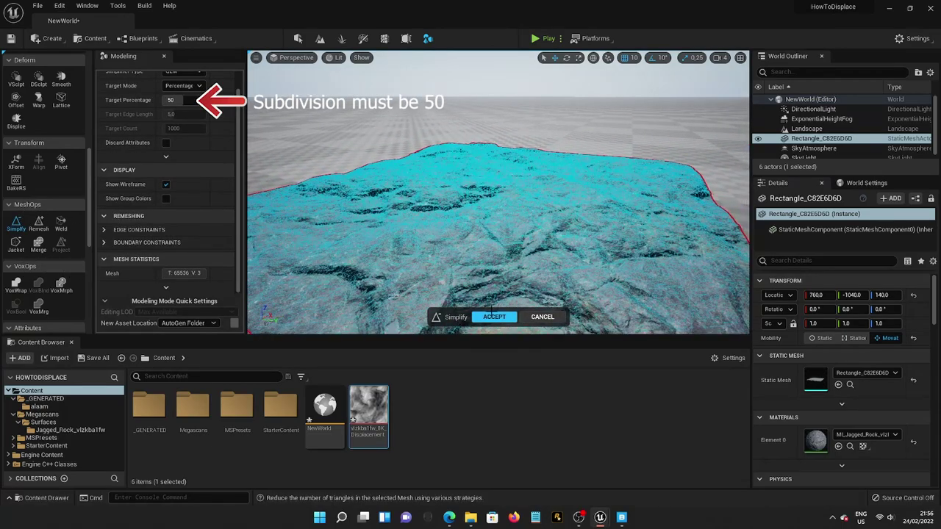
pyautogui.click(494, 317)
# - Return to Select mode, frame the rock rectangle and locate its mesh asset in the Content Browser
pyautogui.moveTo(464, 234); pyautogui.dragTo(319, 109, button='right')
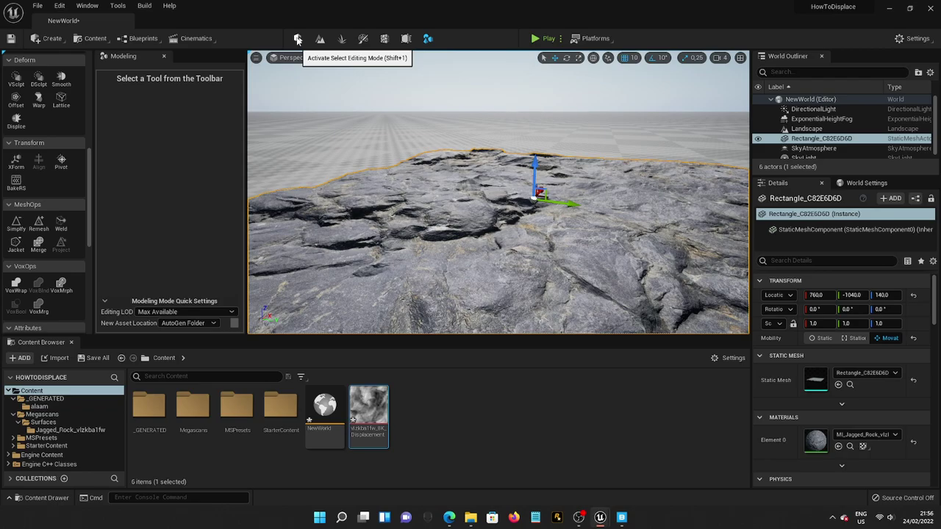
pyautogui.click(298, 38)
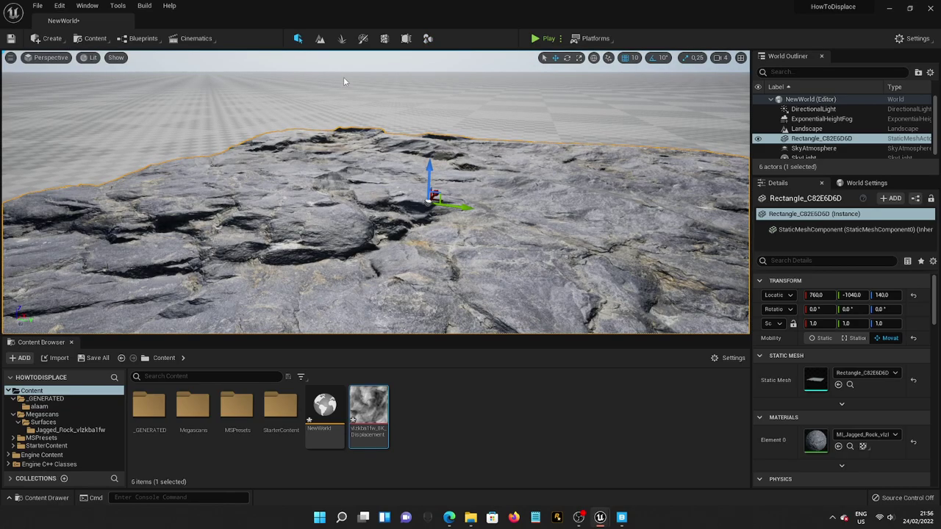
pyautogui.press('f')
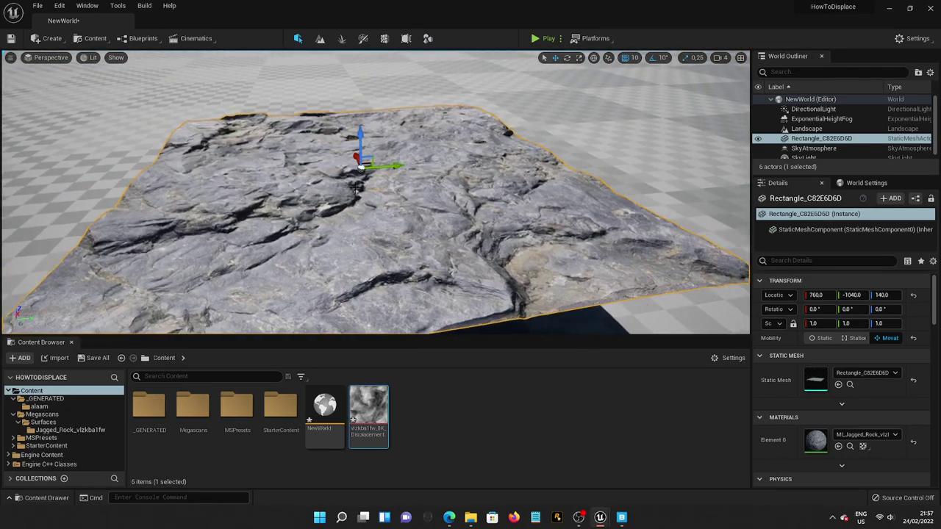
pyautogui.hotkey('ctrl', 'b')
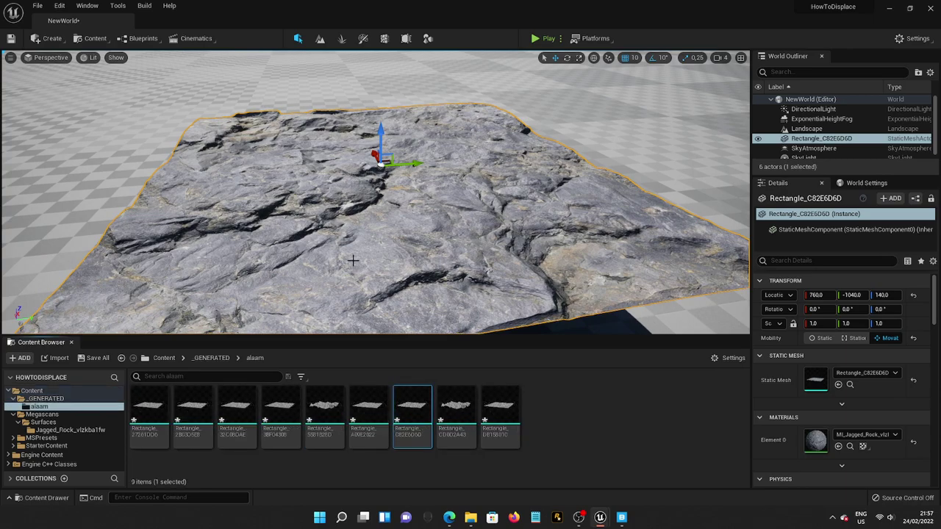
# - Enable Nanite in the rectangle's static mesh asset, apply the changes and close its editor
pyautogui.doubleClick(419, 404)
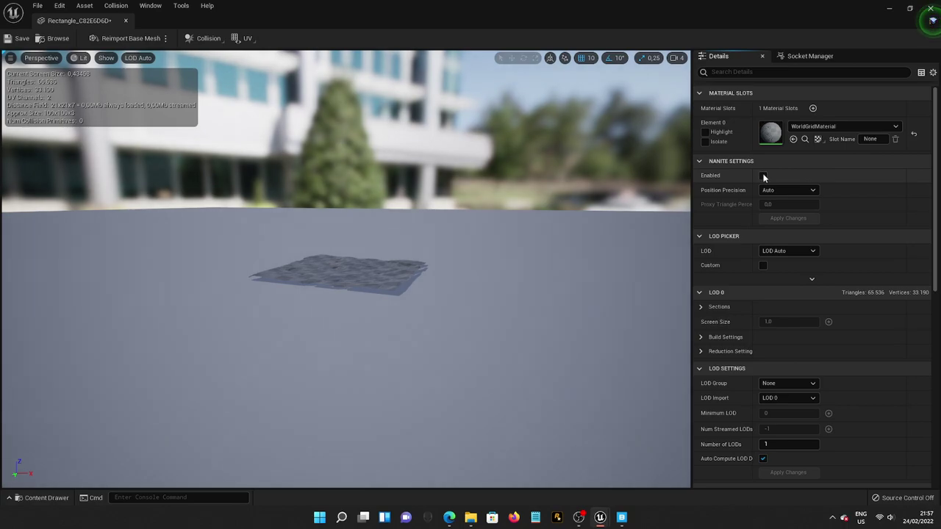
pyautogui.click(763, 176)
pyautogui.click(787, 219)
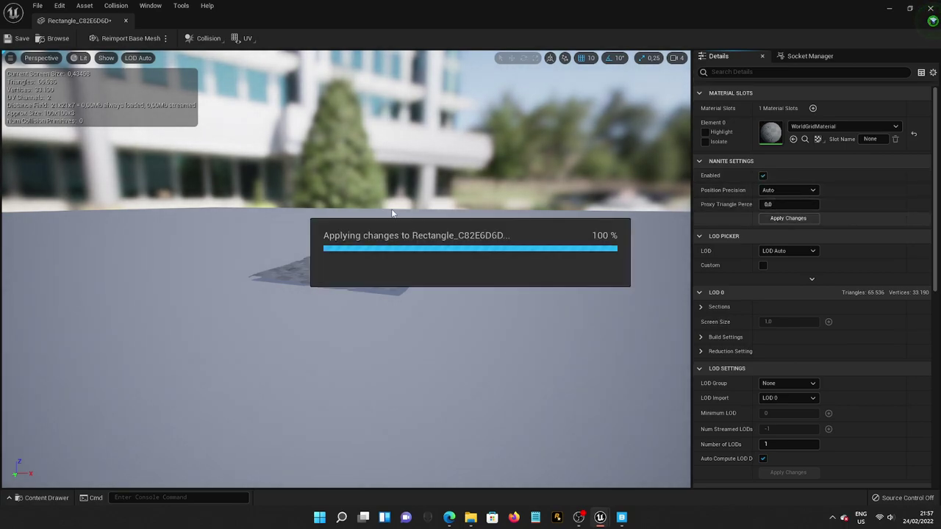
pyautogui.middleClick(83, 23)
# - Deselect the rectangle and rotate the sun light to change the direction of the shadows on the rock
pyautogui.moveTo(372, 215); pyautogui.dragTo(326, 135, button='right')
pyautogui.click(326, 135)
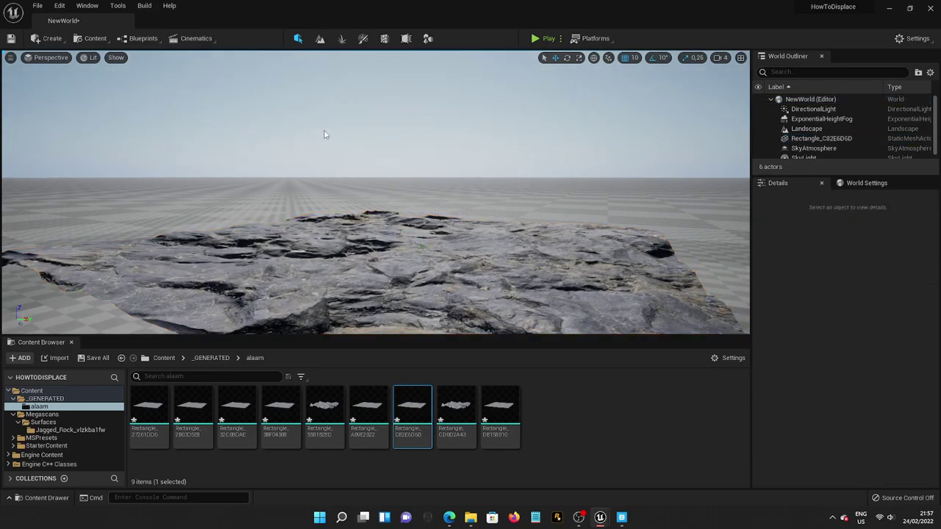
pyautogui.hotkey('ctrl', 'l')
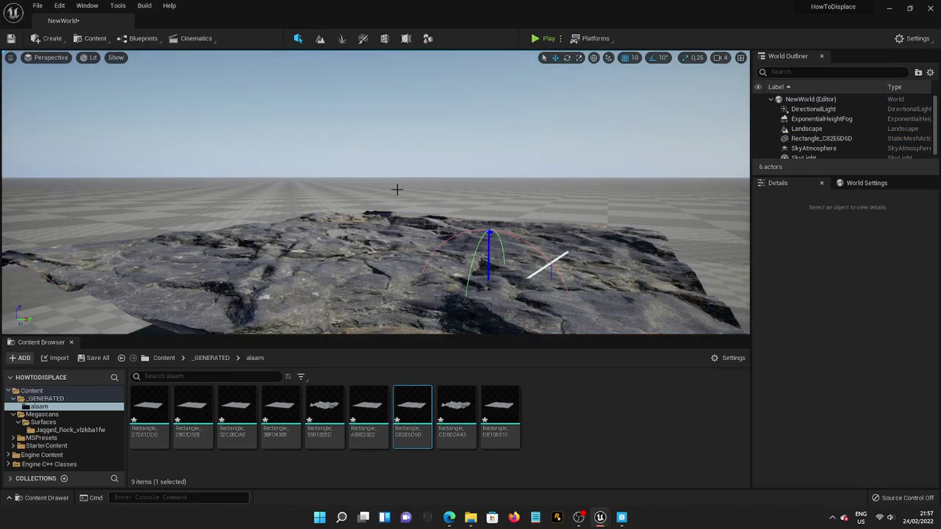
pyautogui.moveTo(397, 190); pyautogui.dragTo(349, 278, button='right')
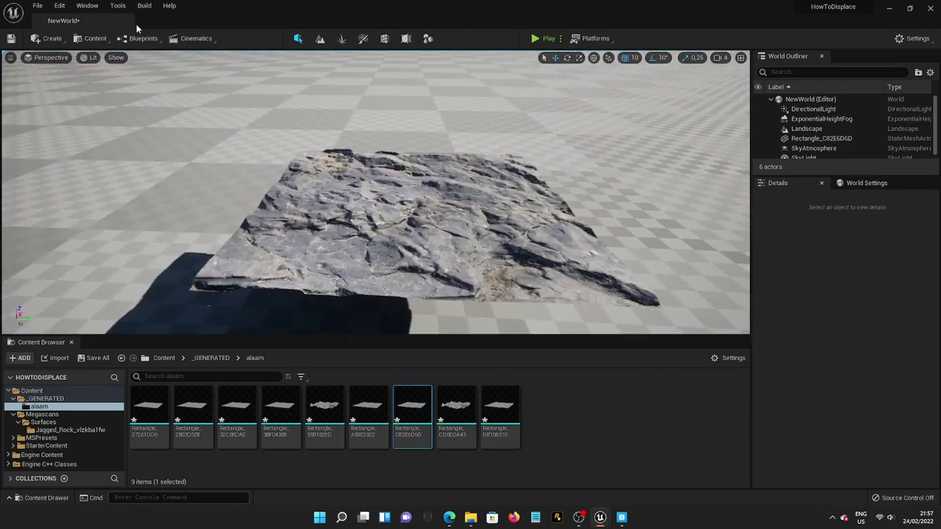
# - Add a Cine Camera Actor to the level
pyautogui.click(193, 38)
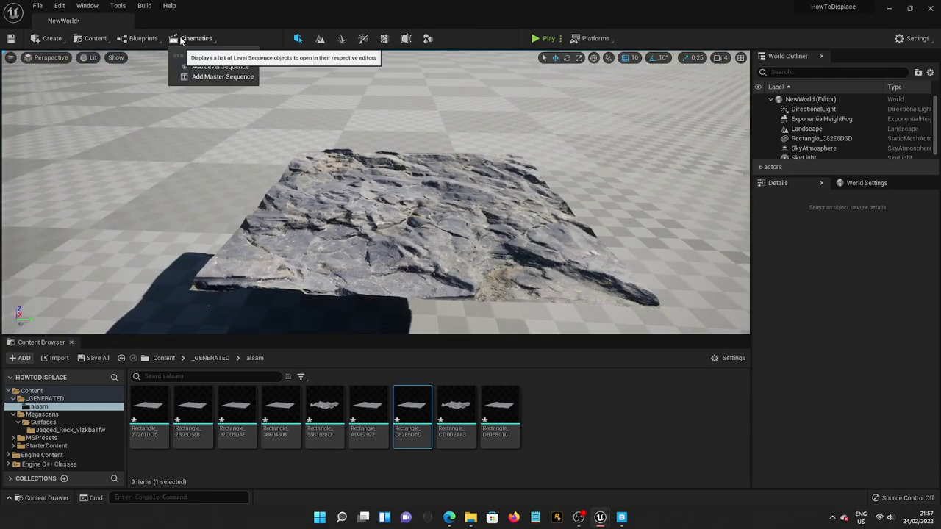
pyautogui.click(48, 38)
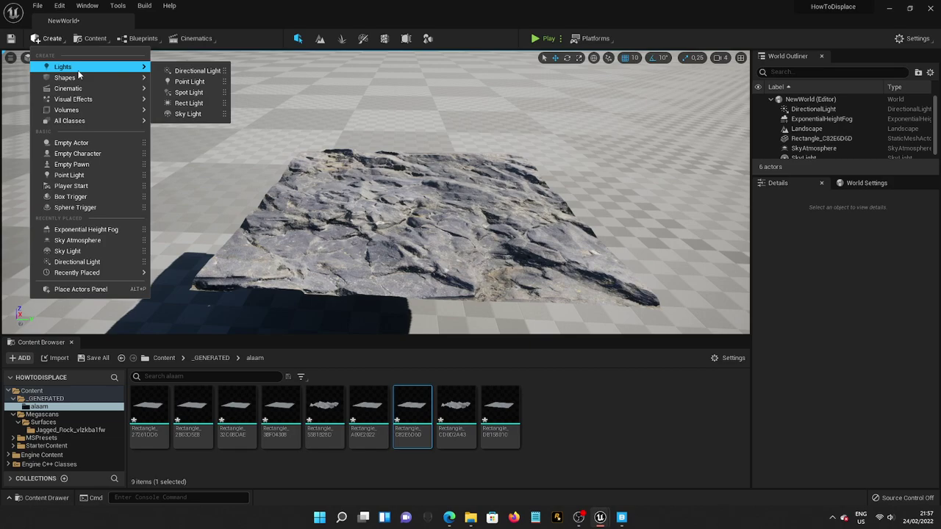
pyautogui.moveTo(91, 125)
pyautogui.moveTo(94, 90)
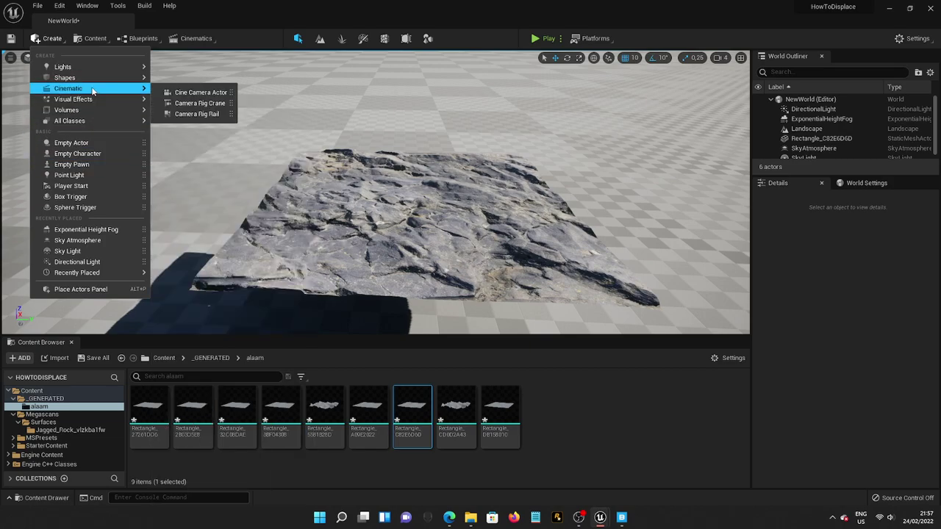
pyautogui.click(225, 97)
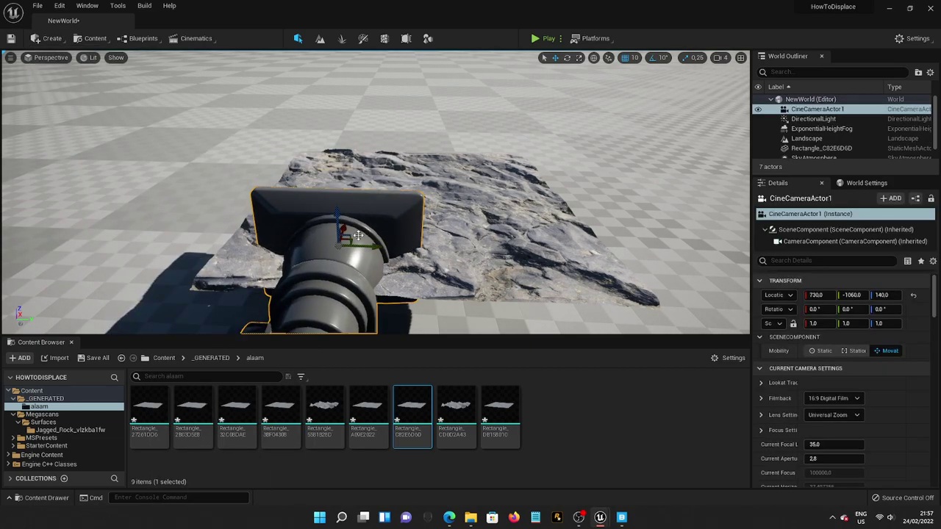
# - Pilot the new cine camera and frame the rock surface from slightly above, looking down at it
pyautogui.click(59, 57)
pyautogui.click(84, 166)
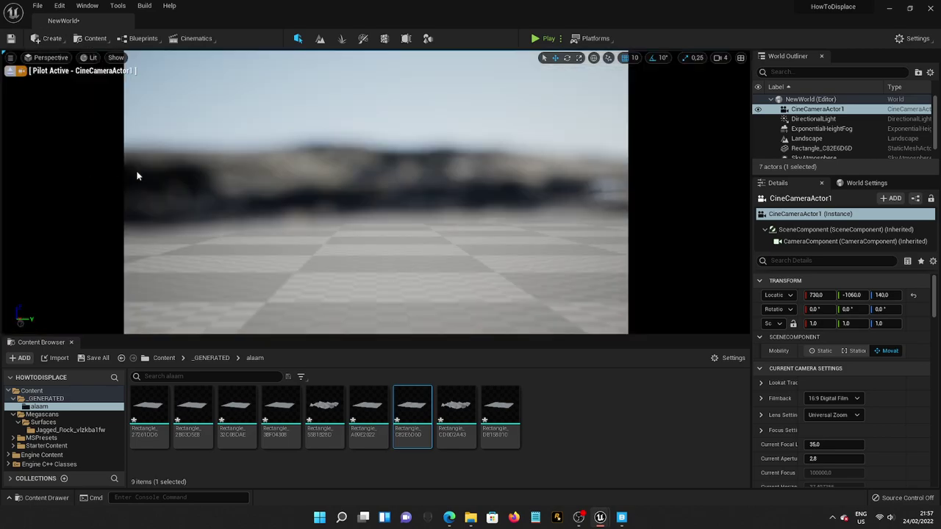
pyautogui.press('e')
pyautogui.moveTo(351, 179); pyautogui.dragTo(347, 196, button='right')
pyautogui.press('s')
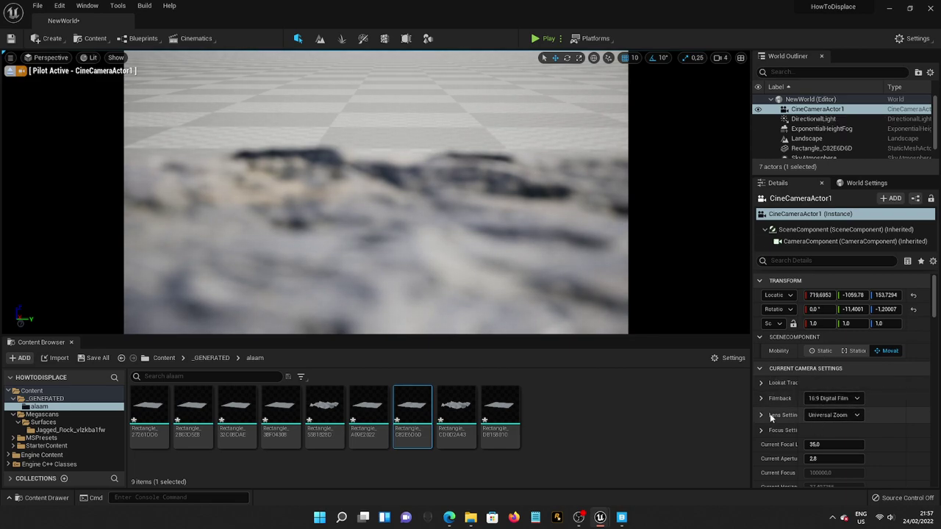
# - Set the cine camera's manual focus distance by sampling the depth on the rock surface, and lower the view across the rock
pyautogui.scroll(-1, 760, 409)
pyautogui.click(761, 412)
pyautogui.scroll(-2, 857, 366)
pyautogui.click(858, 365)
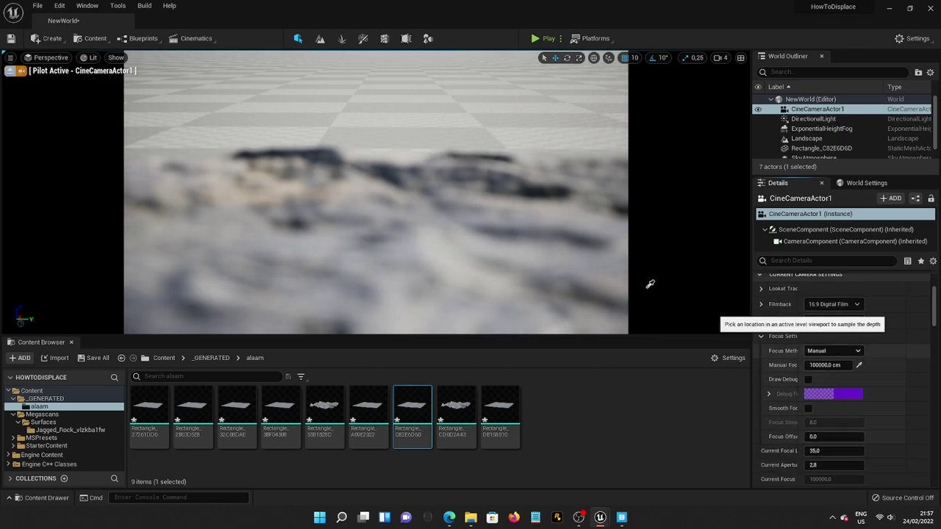
pyautogui.click(447, 231)
pyautogui.moveTo(447, 231); pyautogui.dragTo(469, 229, button='right')
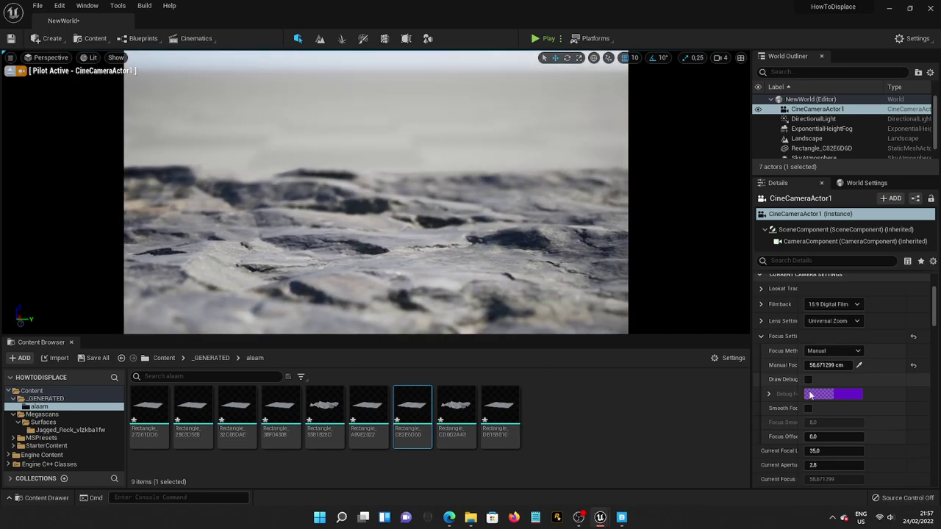
# - Set the camera's manual focus distance to about 45 cm and its aperture to about 6.5, and reframe the rock
pyautogui.moveTo(841, 369); pyautogui.dragTo(867, 371)
pyautogui.scroll(-3, 845, 394)
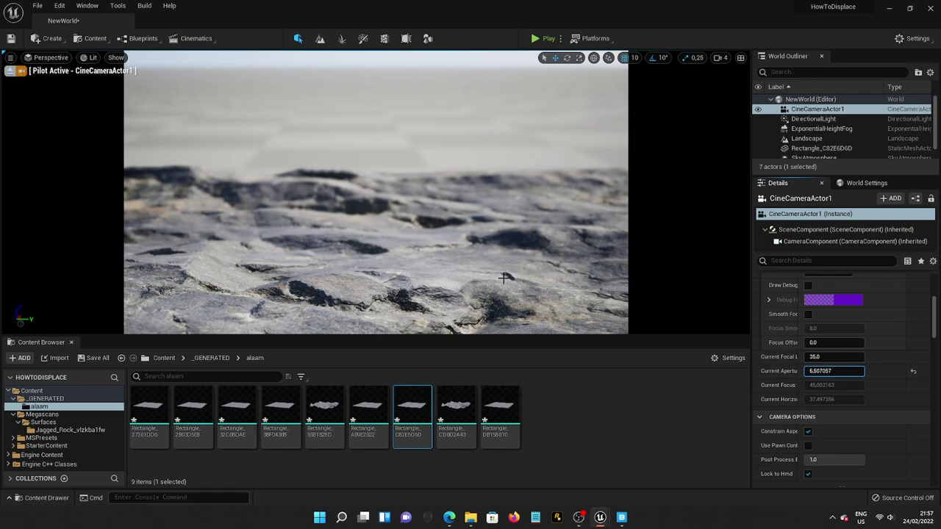
pyautogui.moveTo(504, 278)
pyautogui.mouseDown(button='right')
pyautogui.moveTo(477, 273)
pyautogui.moveTo(495, 291)
pyautogui.mouseUp(button='right')
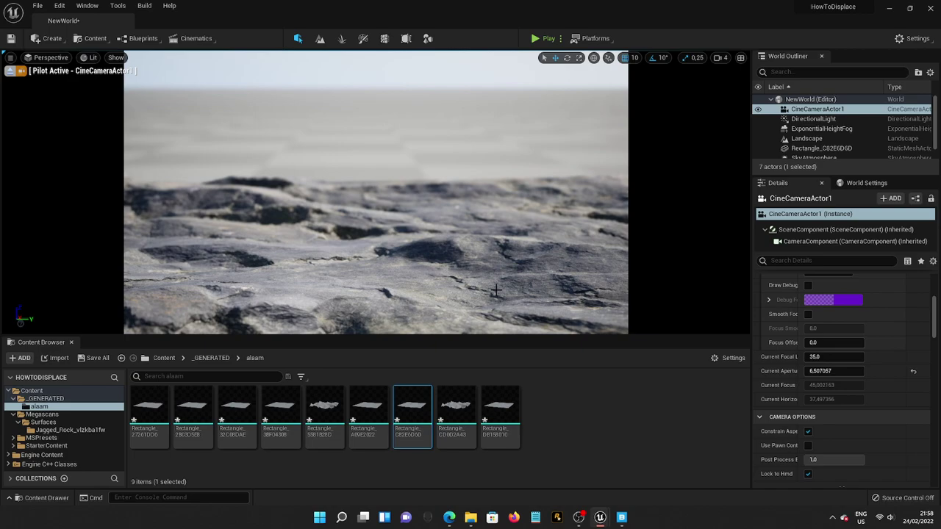
pyautogui.moveTo(501, 268); pyautogui.dragTo(464, 271, button='right')
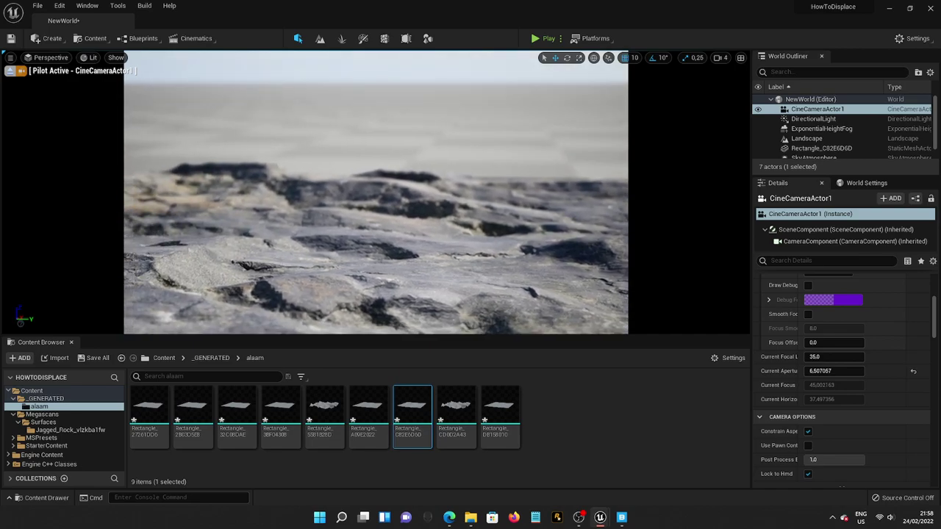